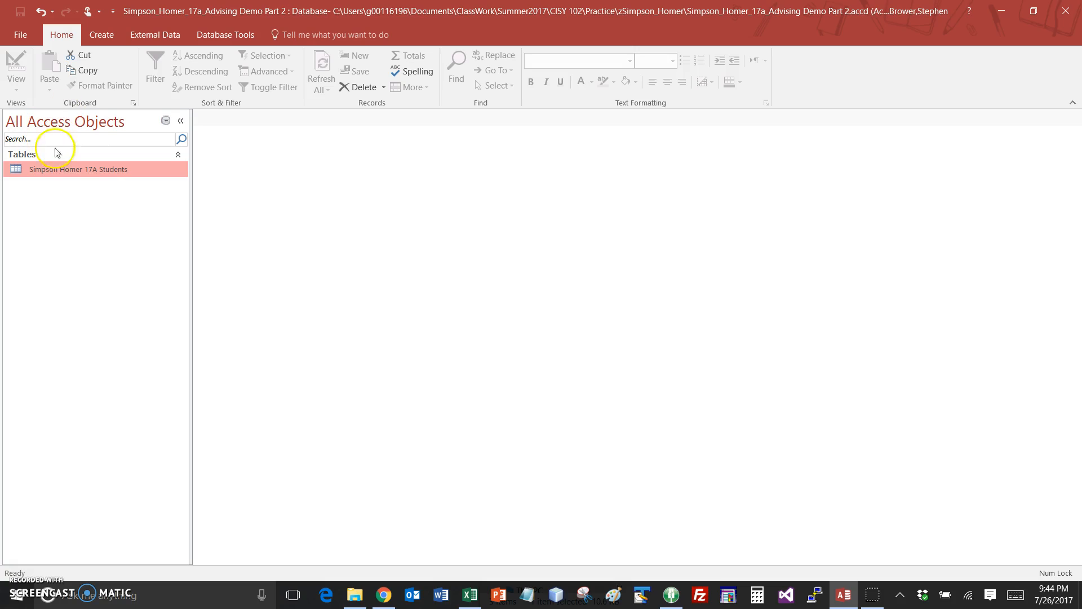
Open the 17A Students table to review its records, and close it again
double_click(99, 169)
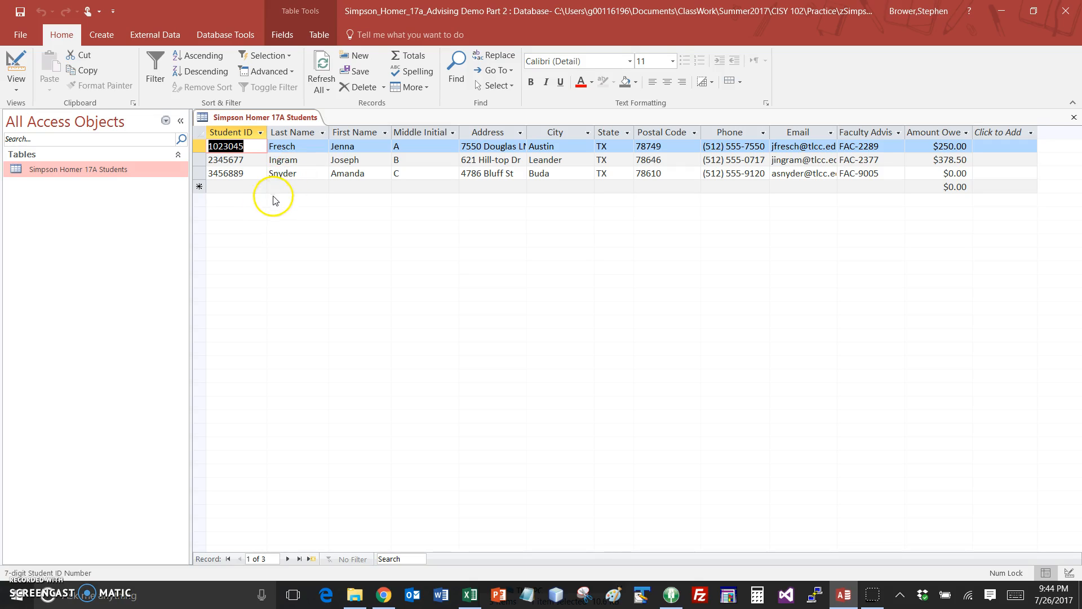
right_click(287, 117)
click(318, 134)
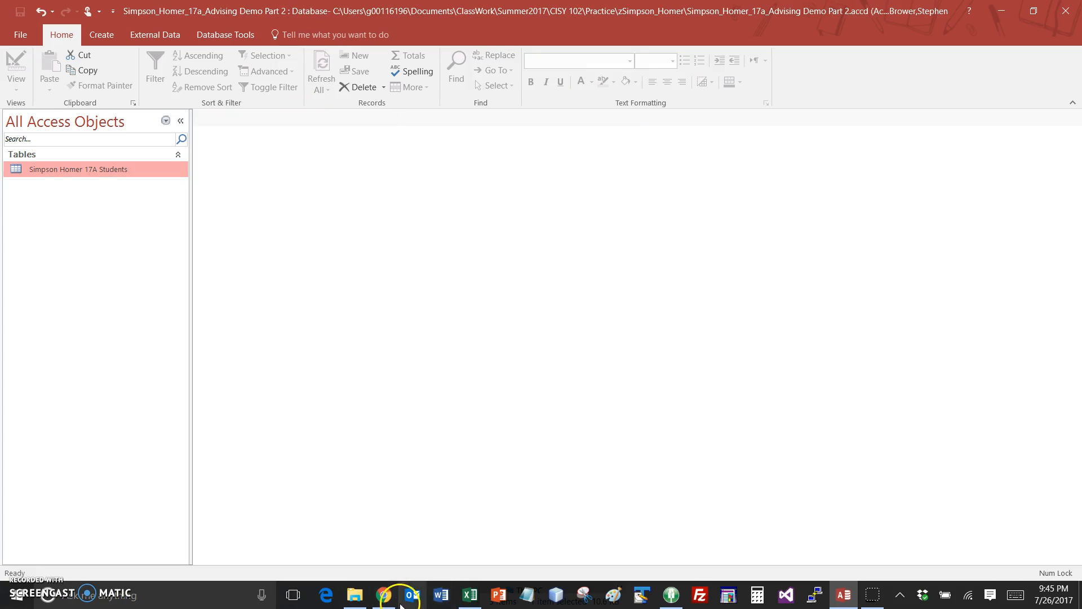
Switch to Excel, open the recent workbook a17A_Students.xlsx, and reposition its window so all student columns can be read
click(474, 601)
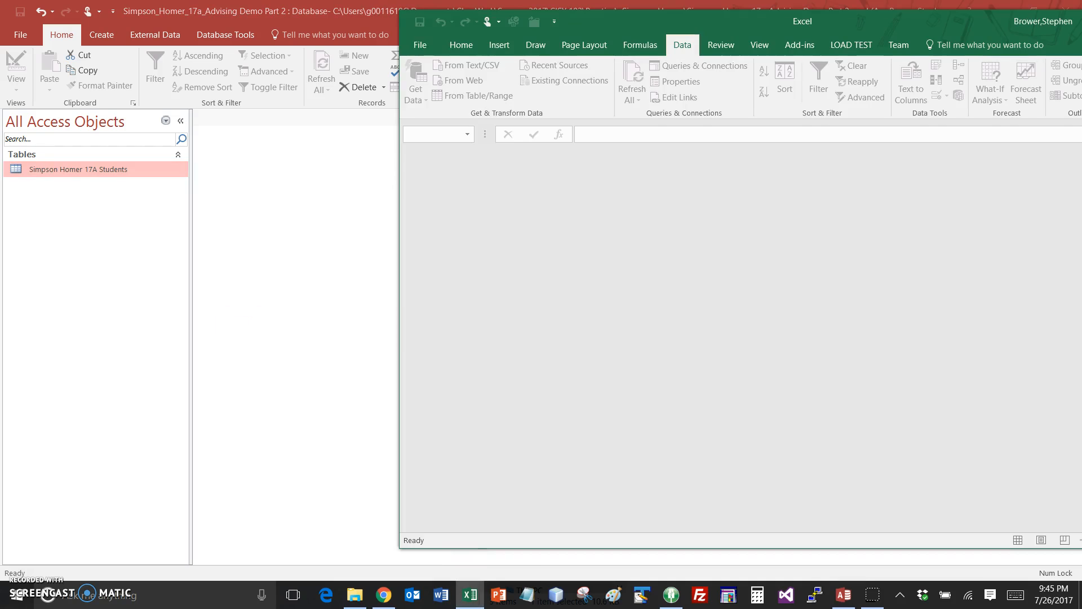
click(418, 43)
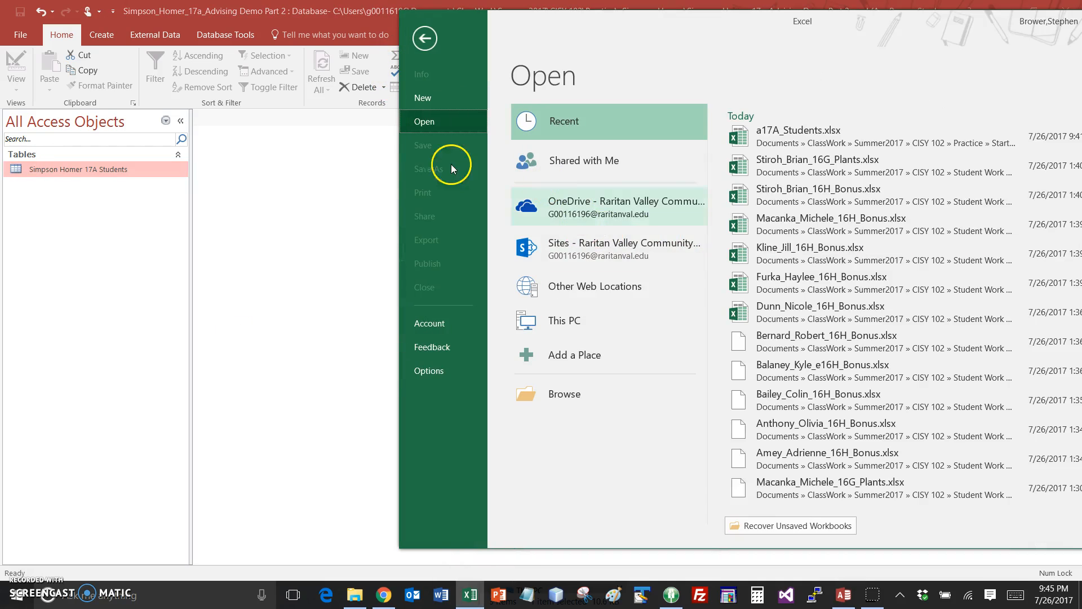
click(857, 144)
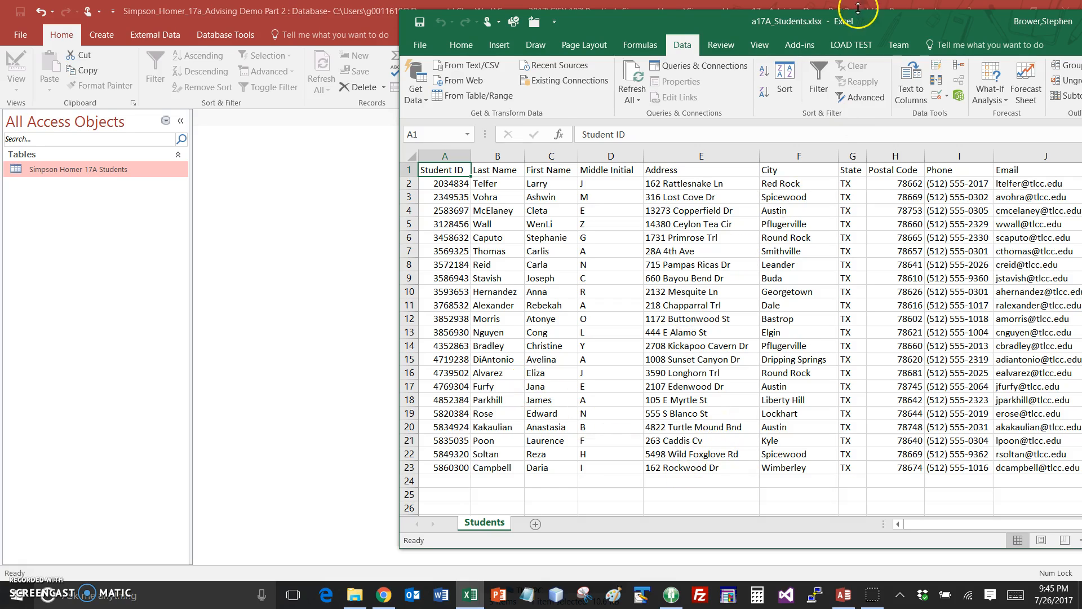
drag(838, 21, 736, 95)
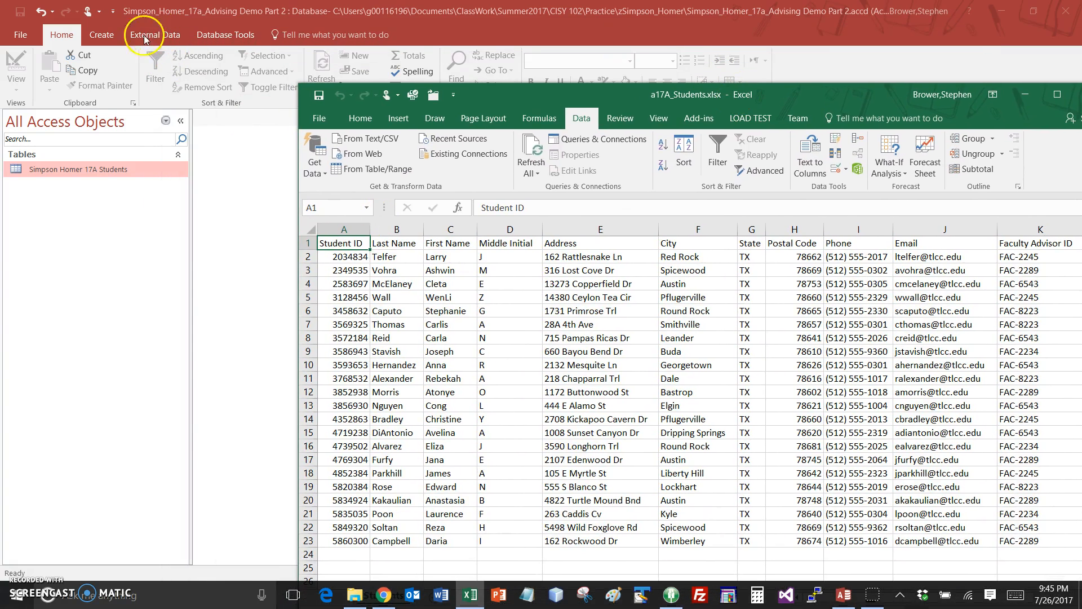
Compare the columns of the Access 17A Students table with the a17A_Students.xlsx workbook, and close the table
click(85, 172)
double_click(85, 170)
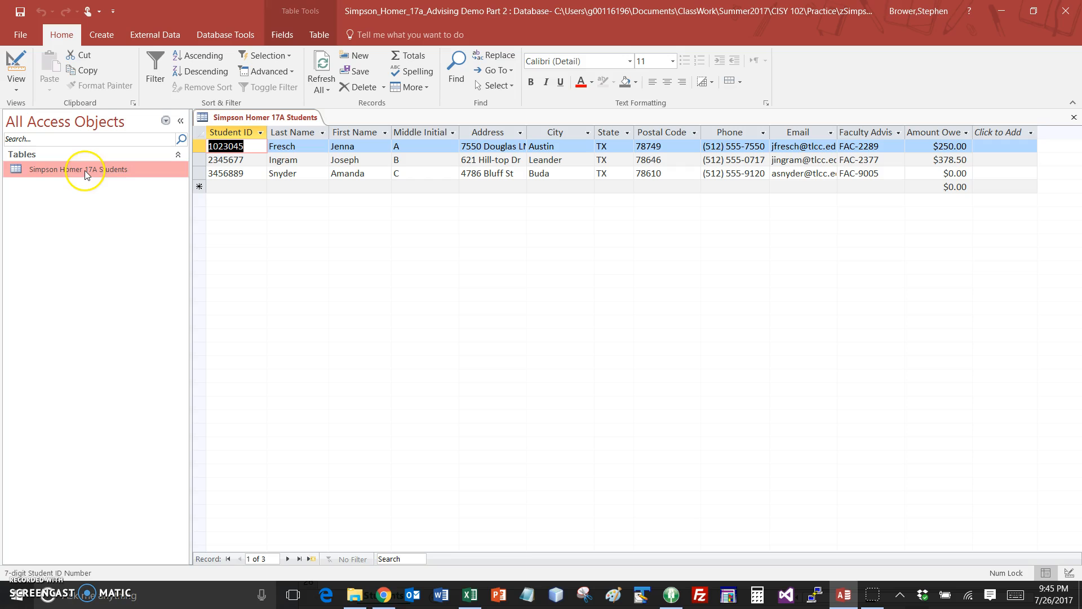
click(474, 602)
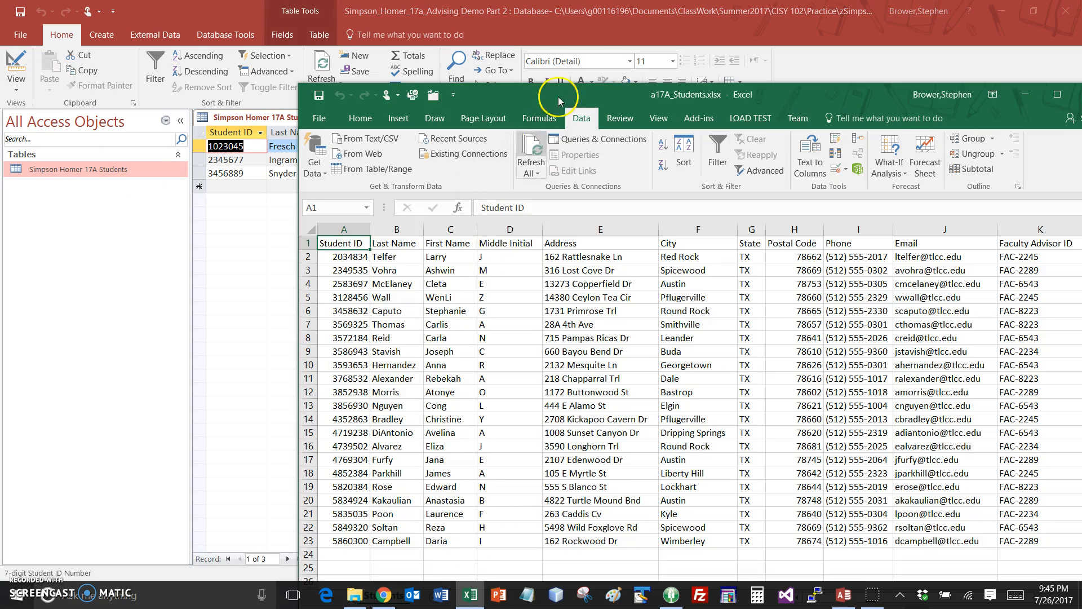
drag(438, 82, 450, 192)
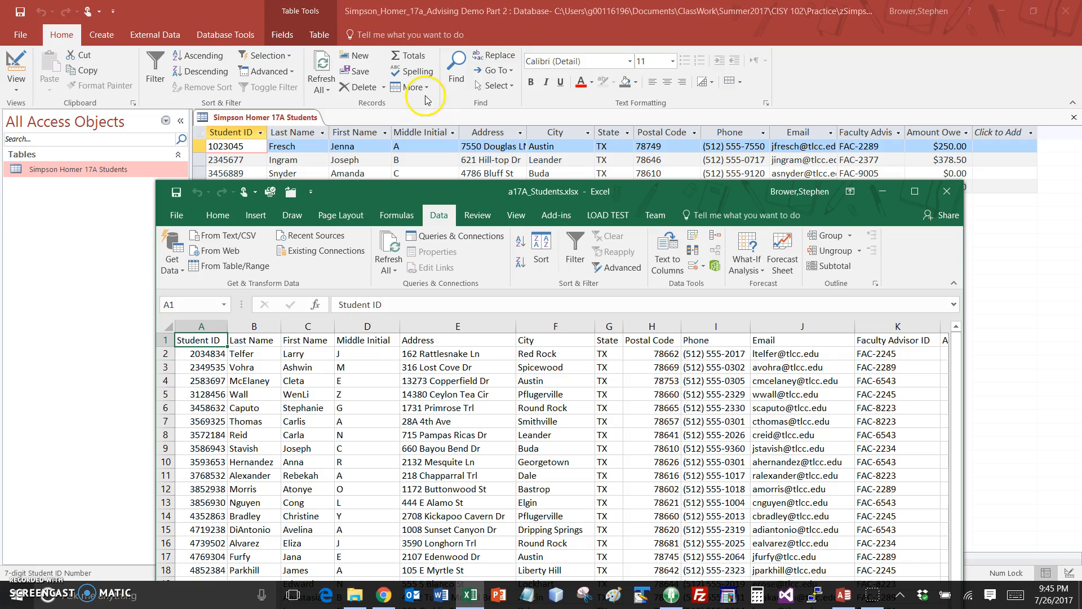
click(292, 195)
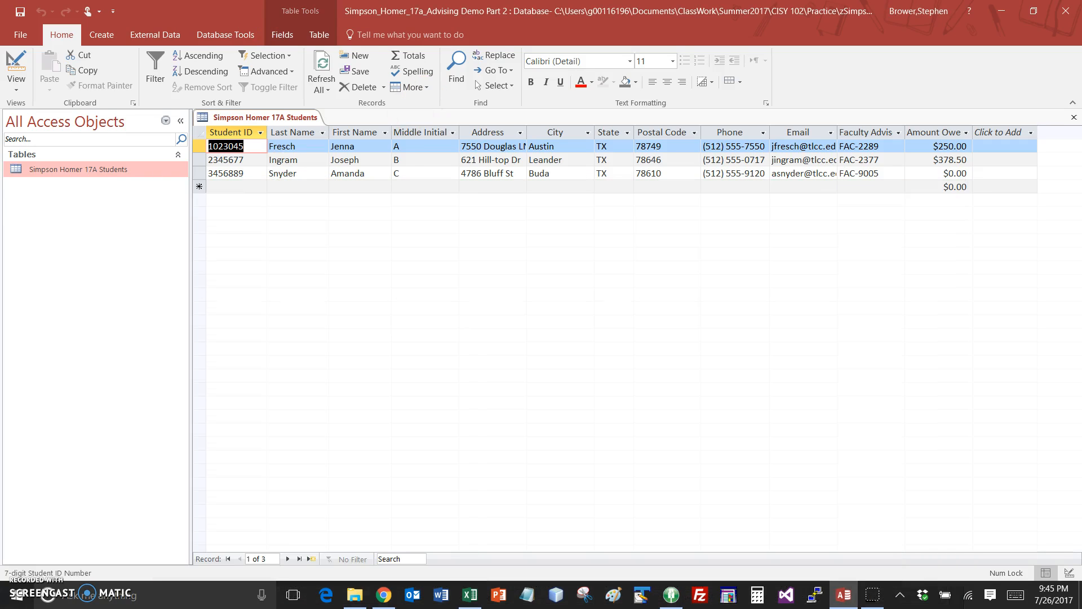
right_click(277, 118)
click(308, 147)
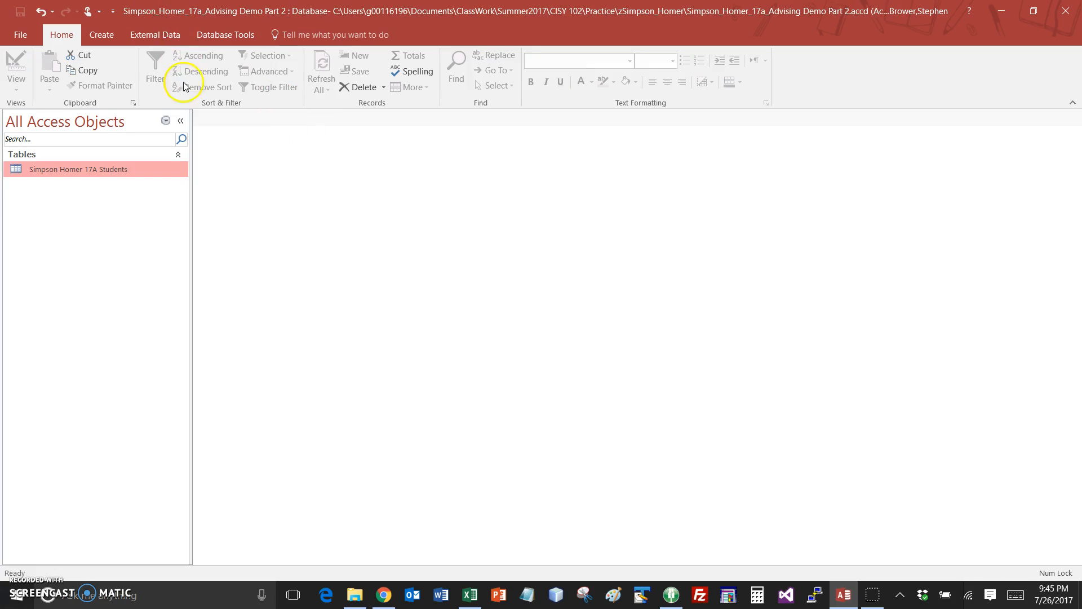
Start an import from an Excel file and browse for the source in the Summer2017 CISY 102 folder
click(167, 30)
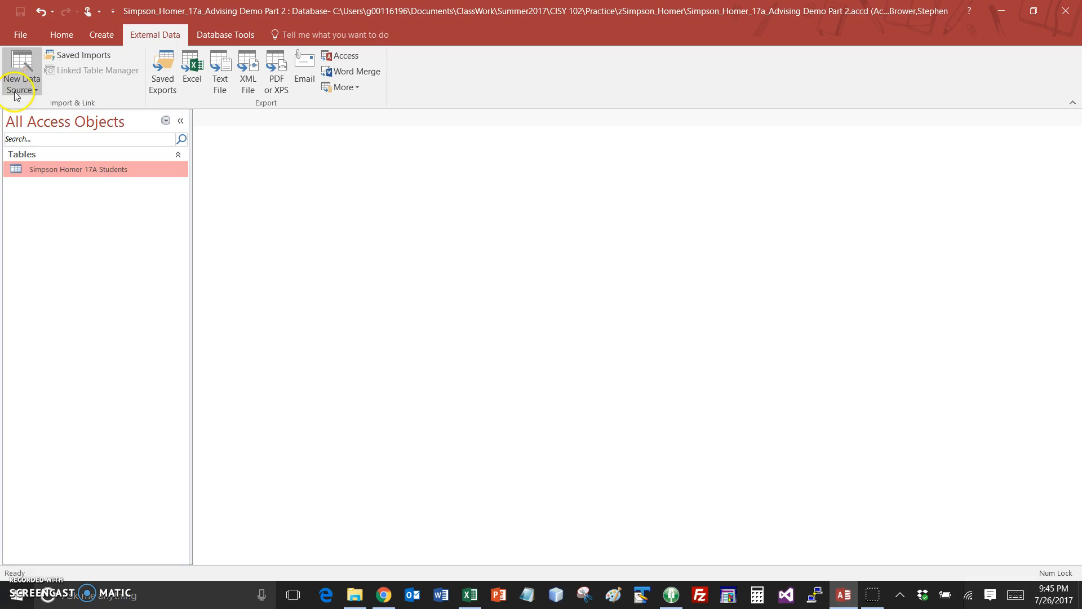
click(31, 86)
mouse_move(56, 111)
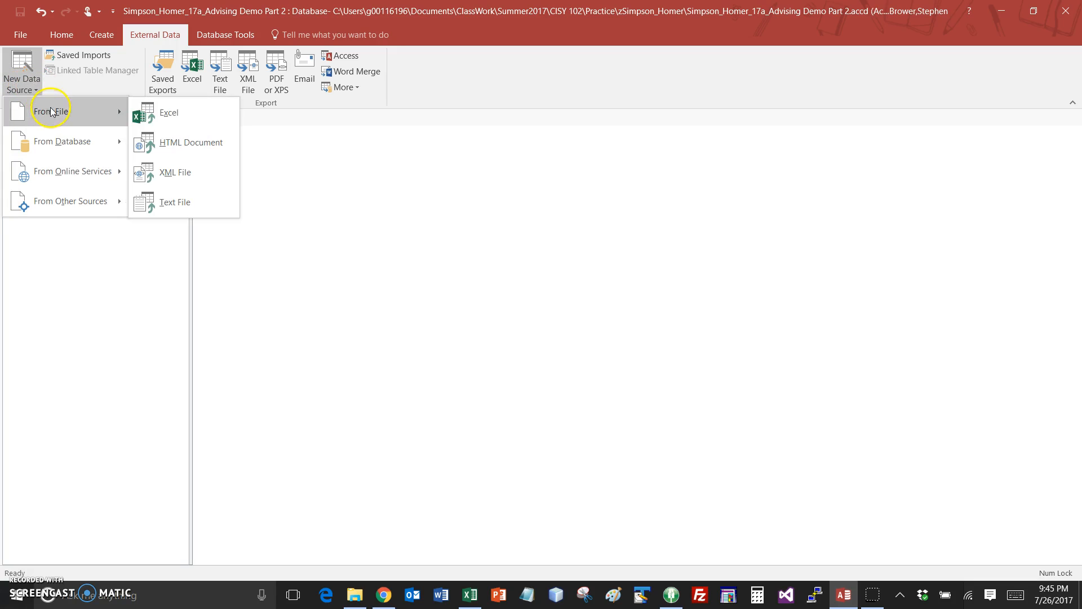
click(169, 115)
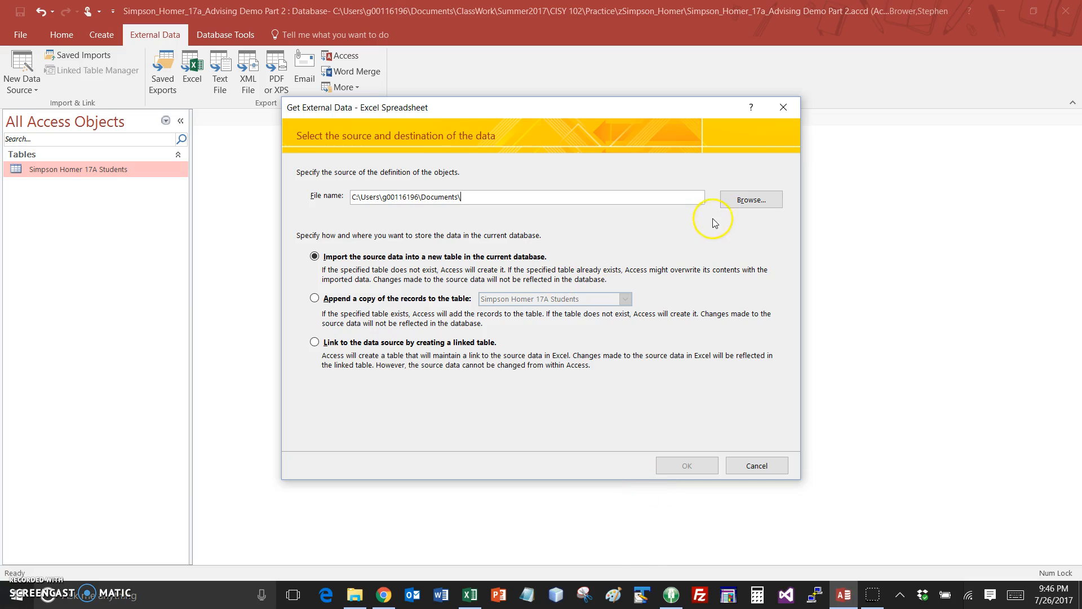
click(739, 201)
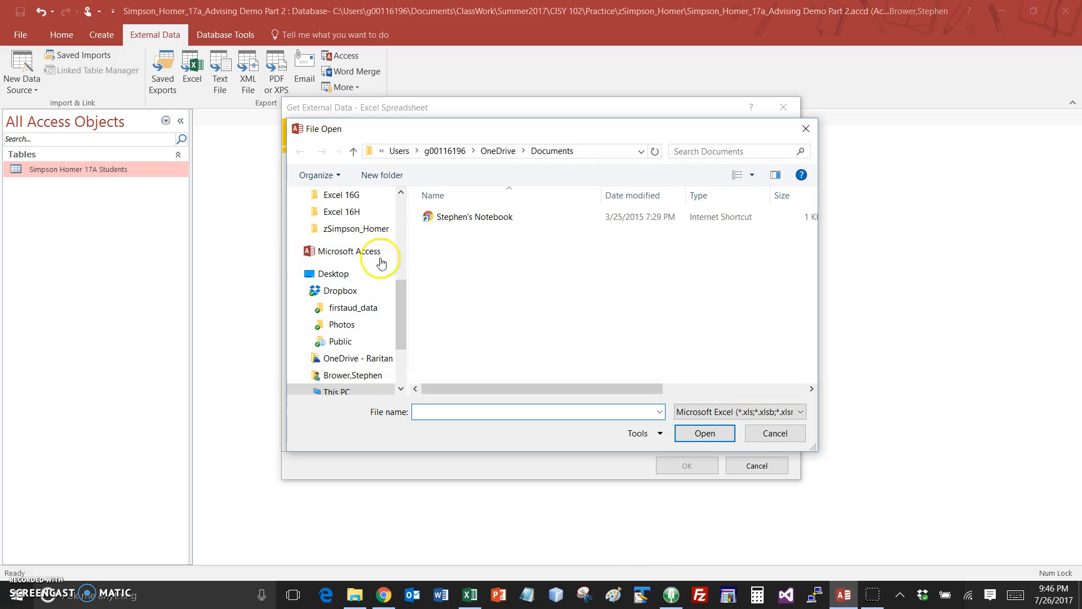
scroll(399, 279, up, 4)
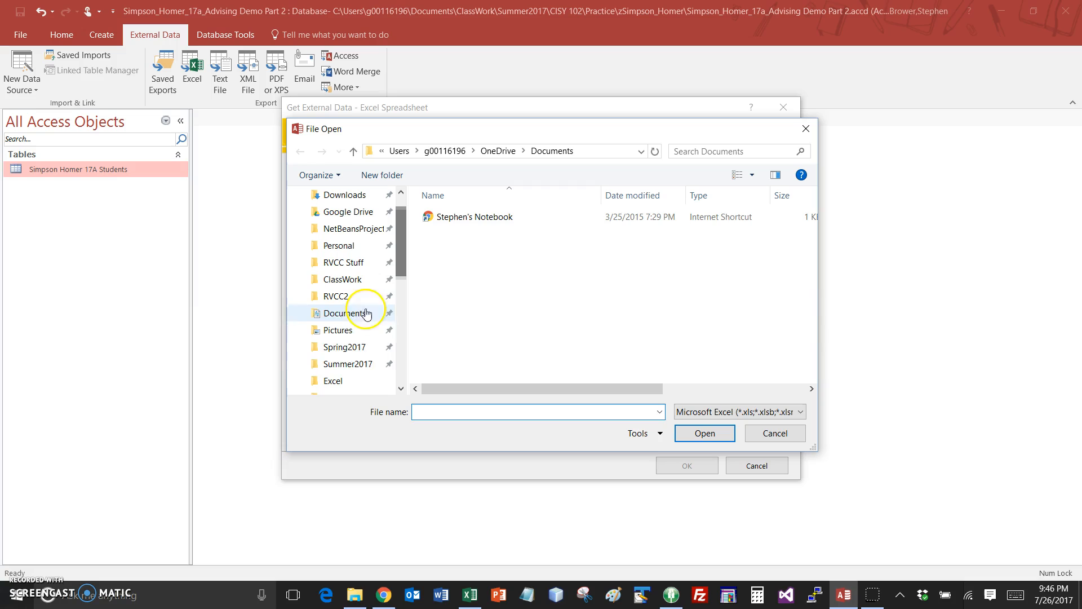
click(363, 364)
double_click(465, 231)
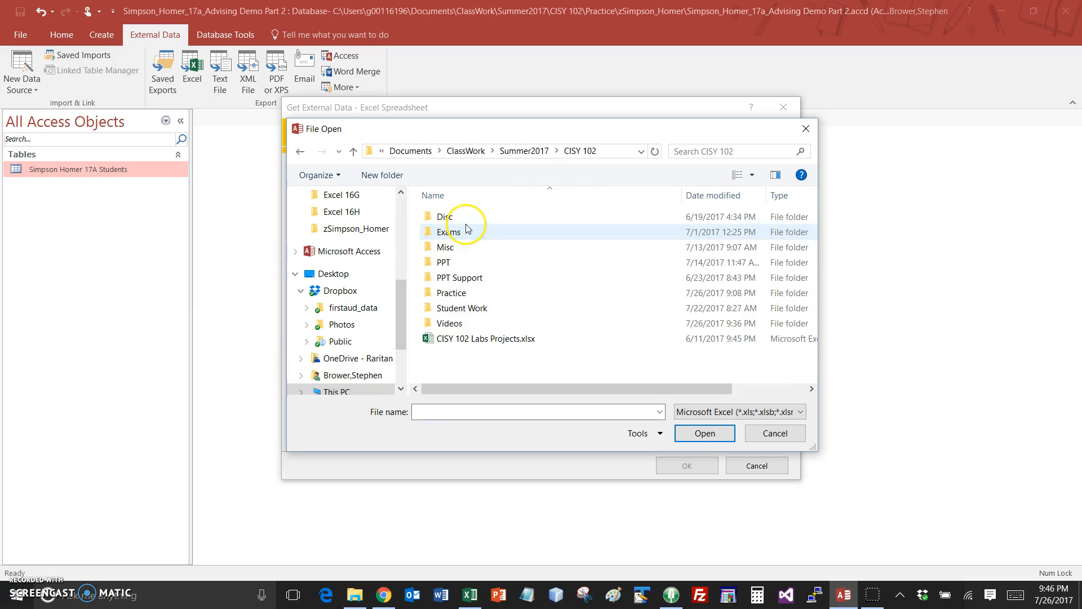
Choose a17A_Students.xlsx from the Practice, Starter Files, Access Labs folder as the import source
click(475, 309)
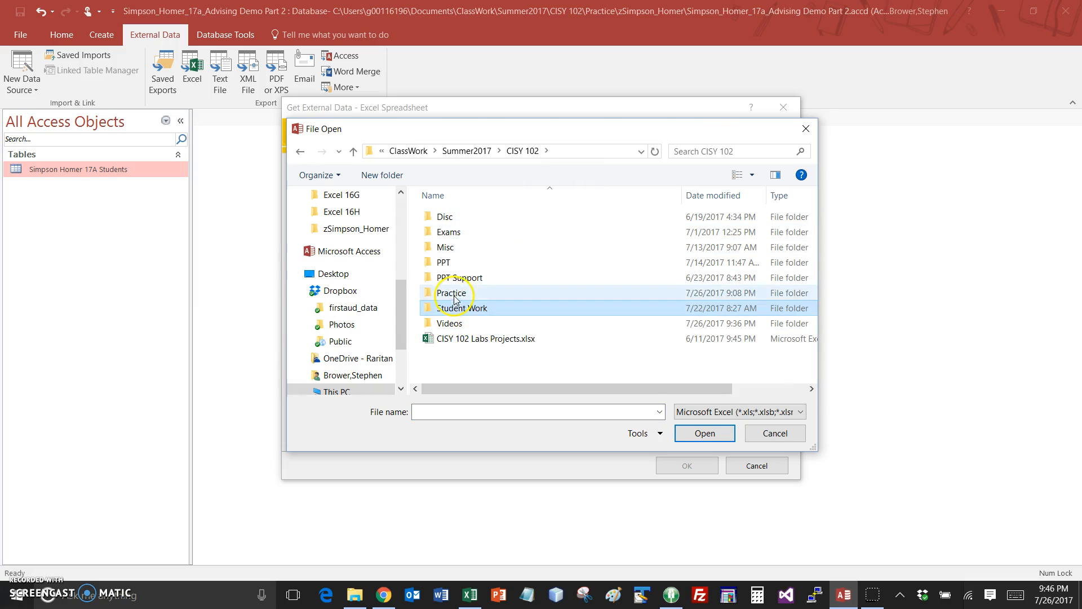
double_click(455, 294)
double_click(462, 294)
double_click(449, 215)
click(473, 216)
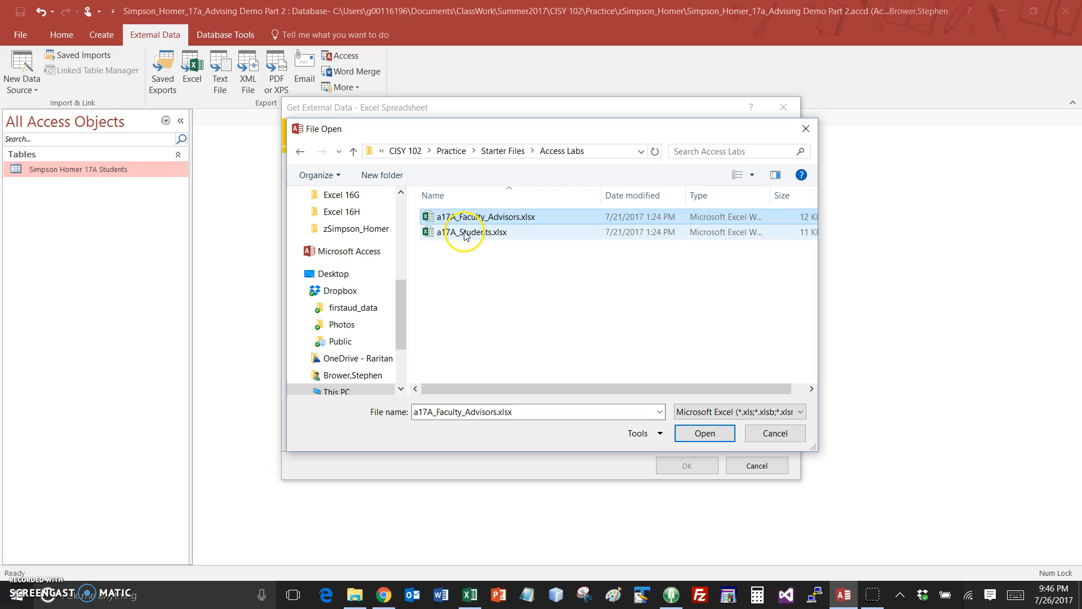
click(466, 233)
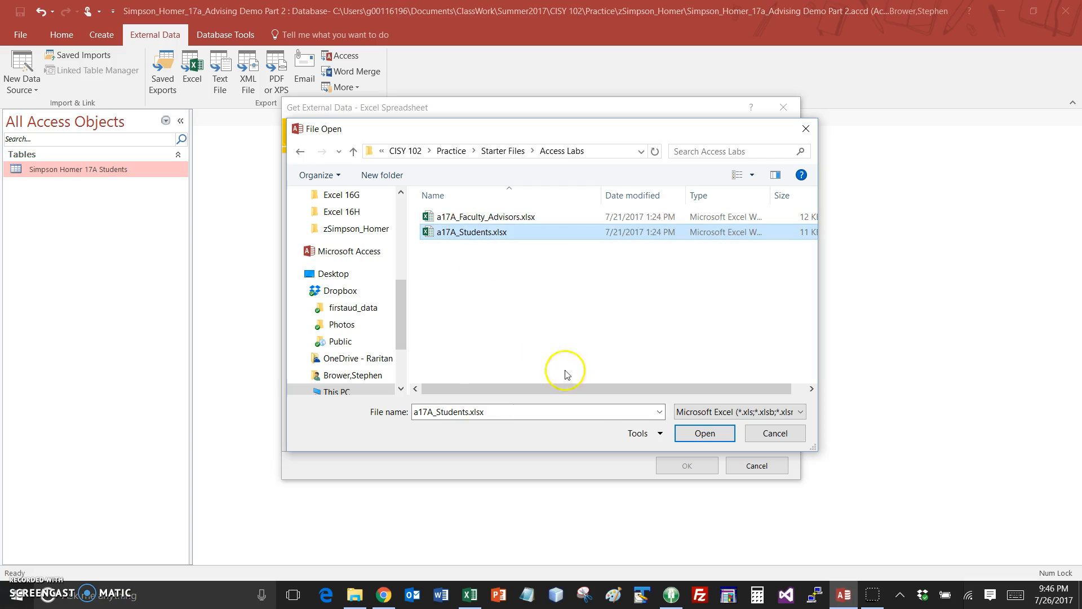
click(724, 439)
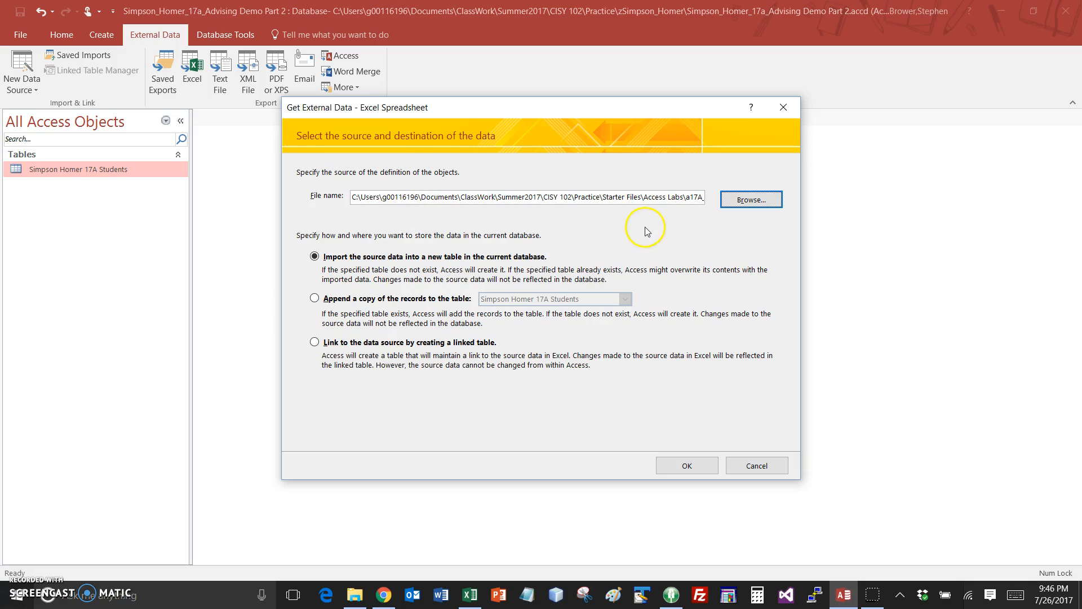
Append a copy of the workbook's records to the 17A Students table, without table analysis or saved import steps
click(314, 299)
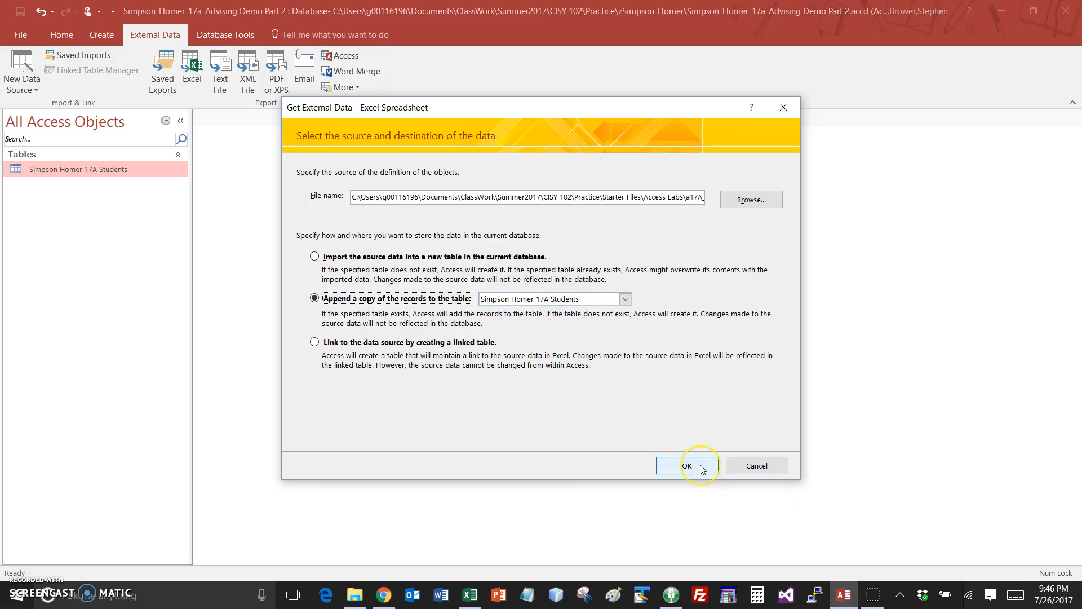
click(650, 203)
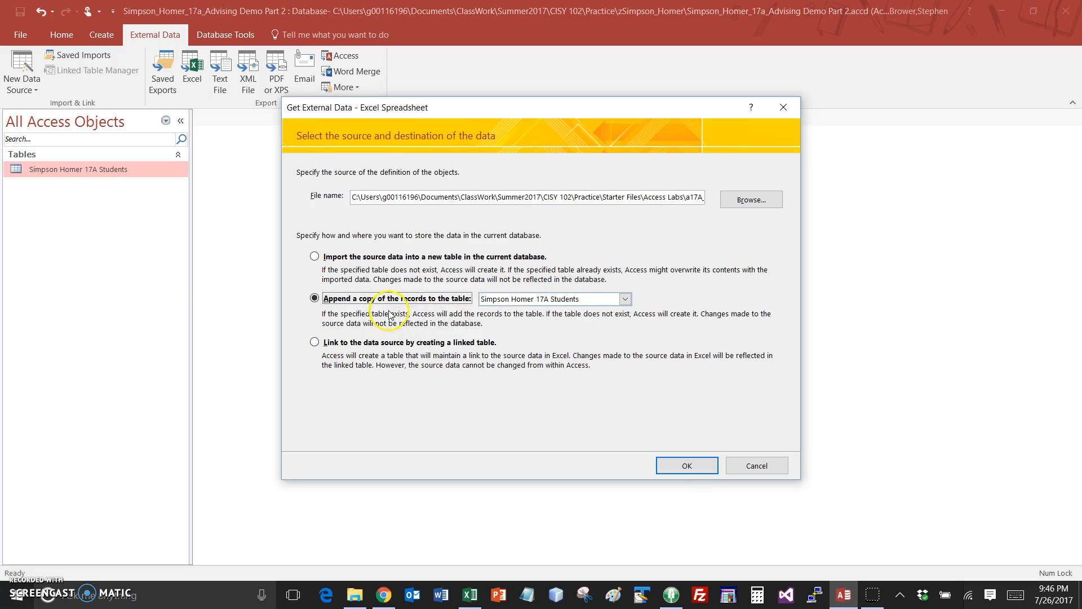
click(701, 466)
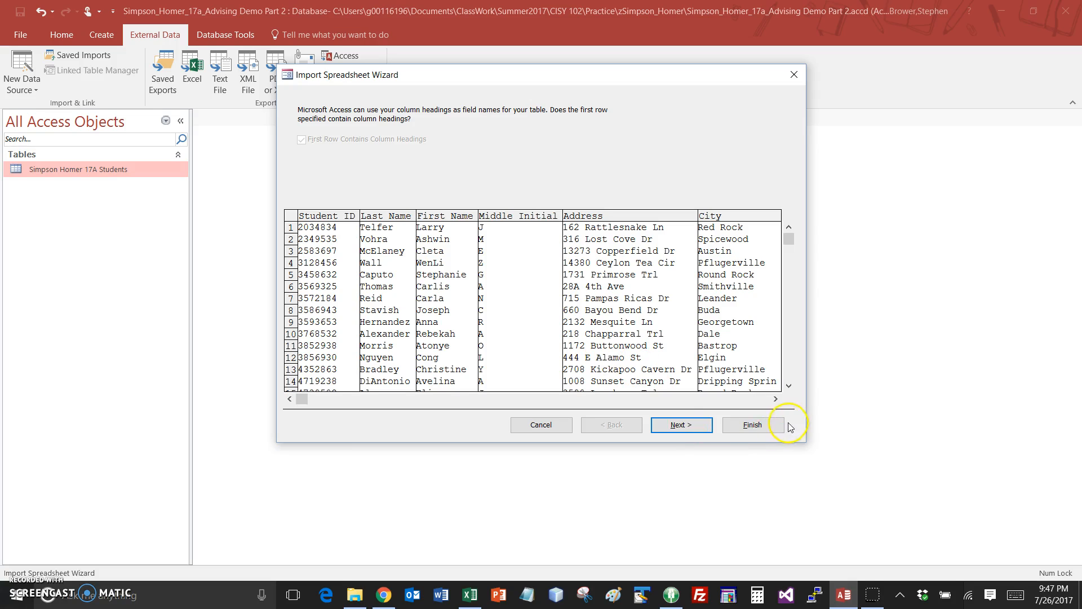
click(696, 428)
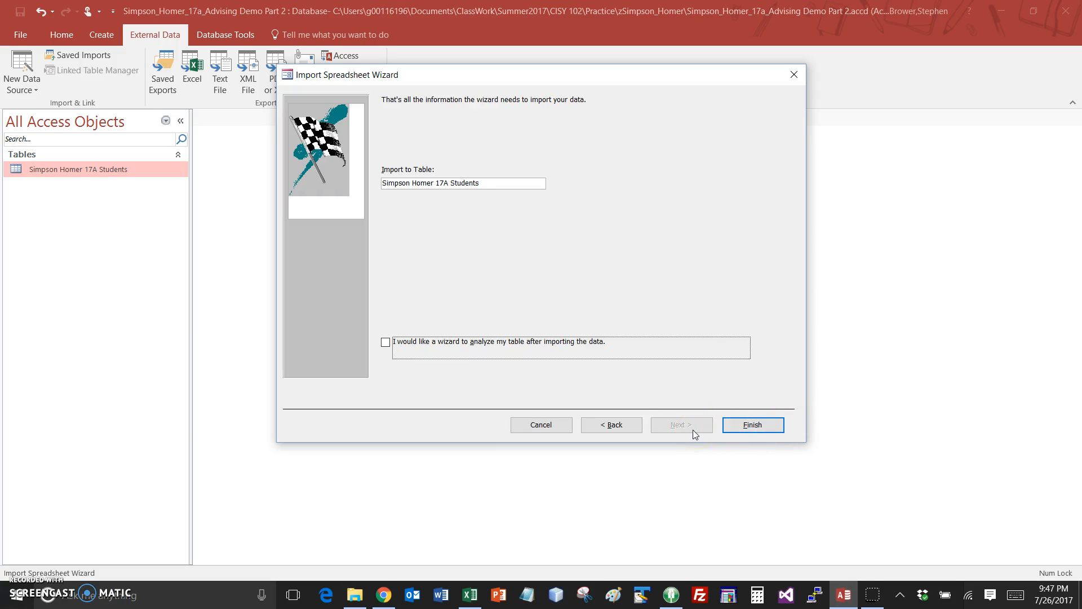
click(778, 431)
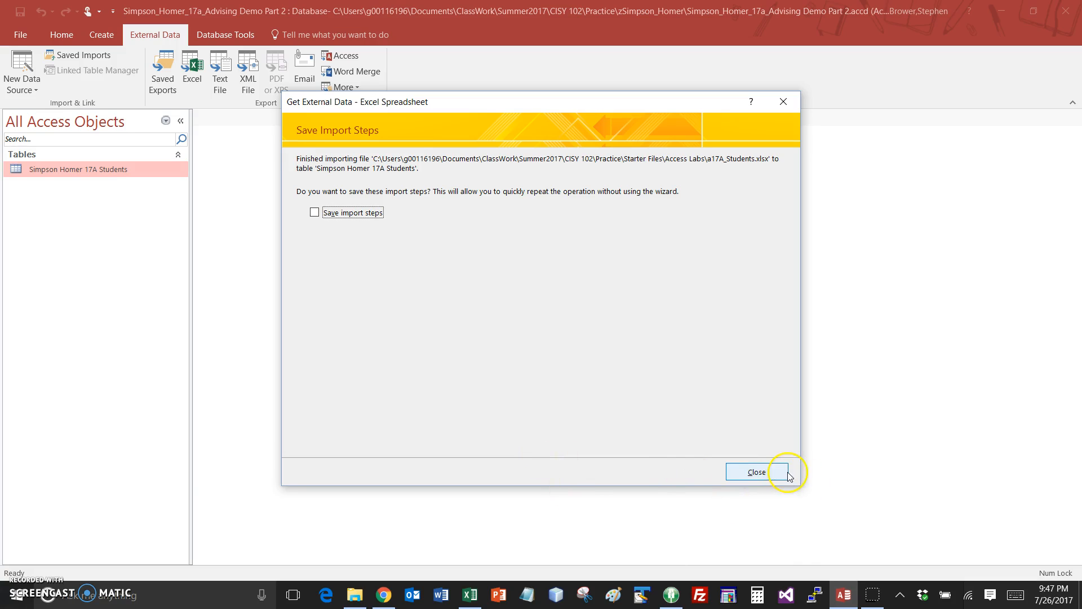
click(756, 472)
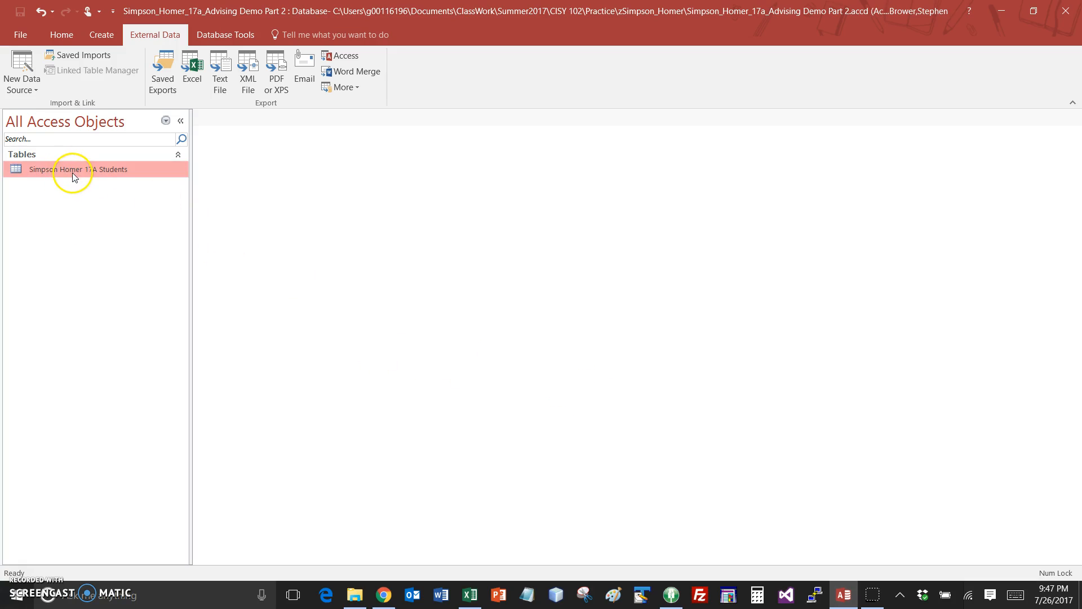
Open the 17A Students table to check the appended student records, and close it
double_click(55, 169)
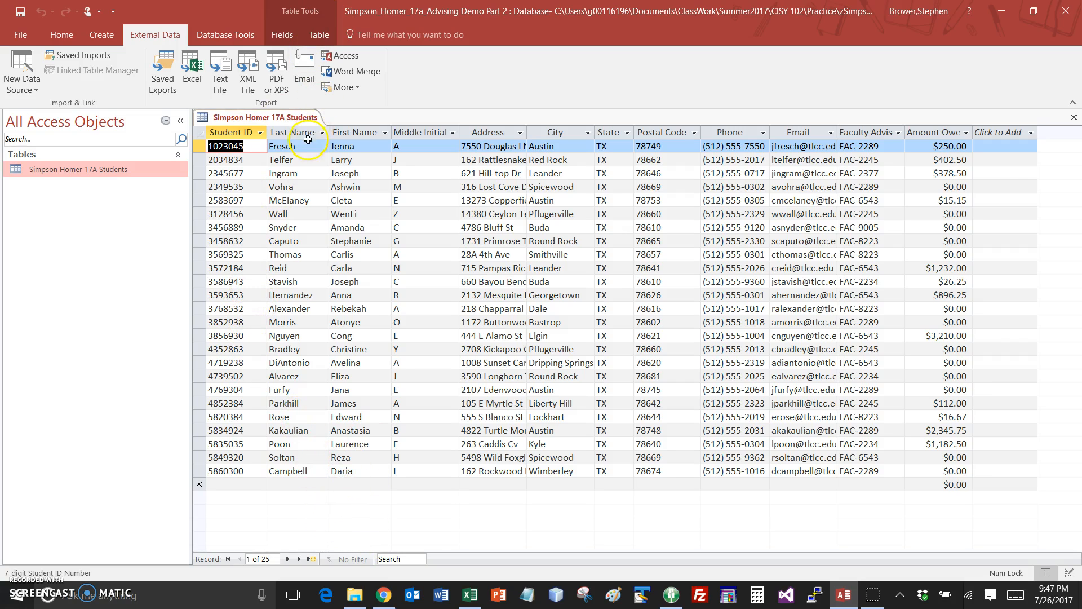
right_click(310, 117)
click(325, 142)
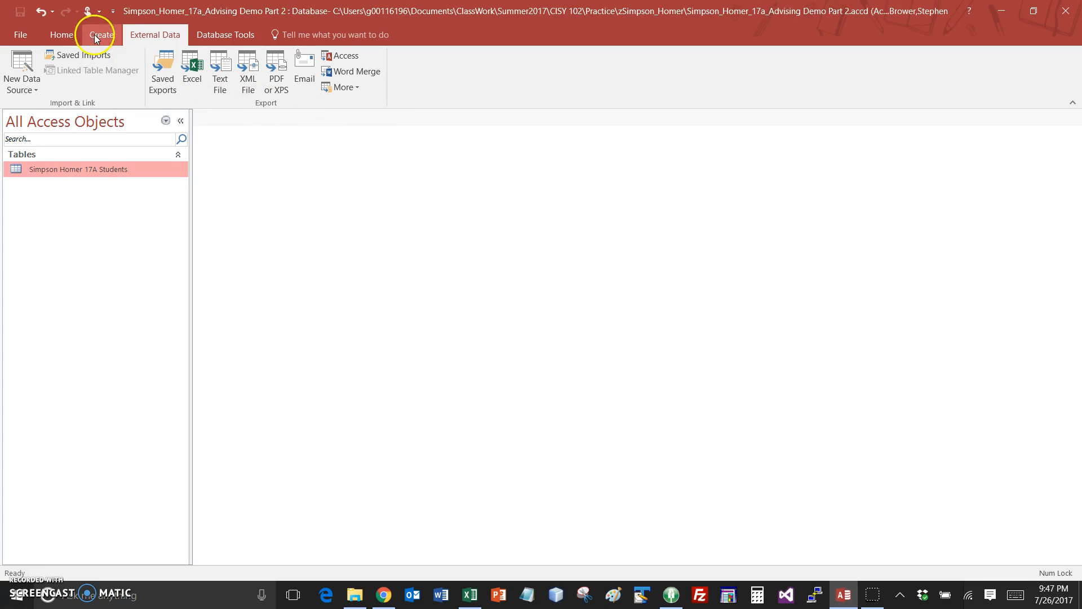
Set up an Excel import of a17A_Faculty_Advisors.xlsx into a new table, using the first row as column headings
click(25, 90)
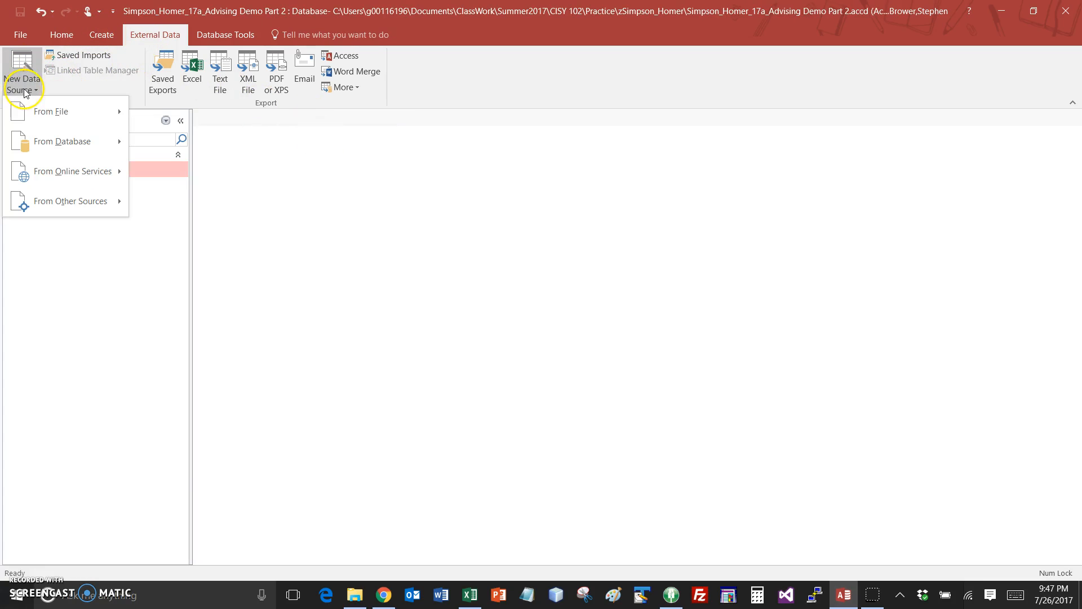
mouse_move(54, 111)
click(177, 117)
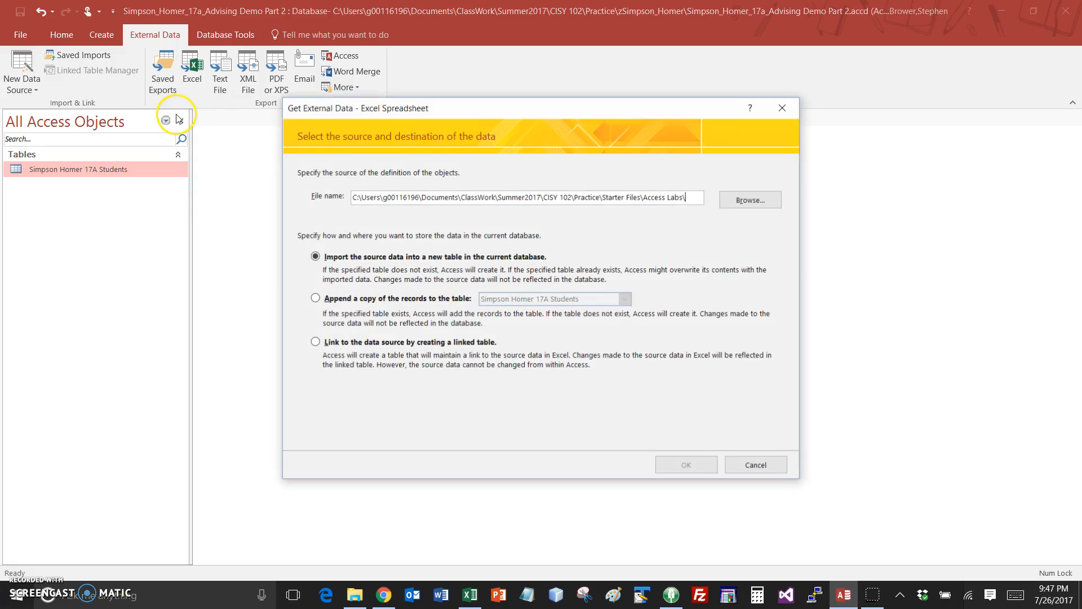
click(768, 201)
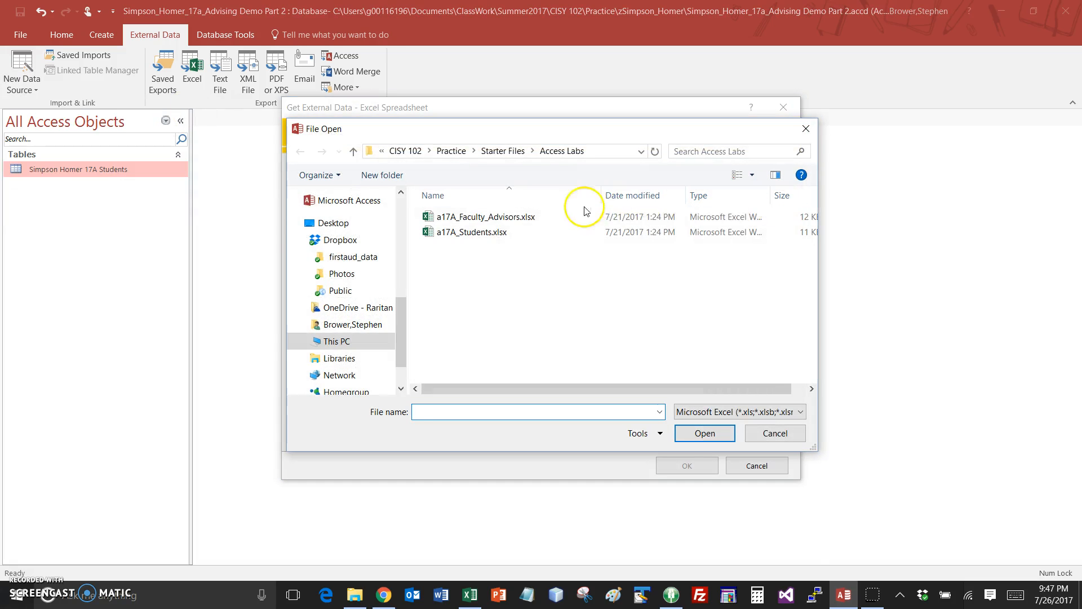
double_click(479, 218)
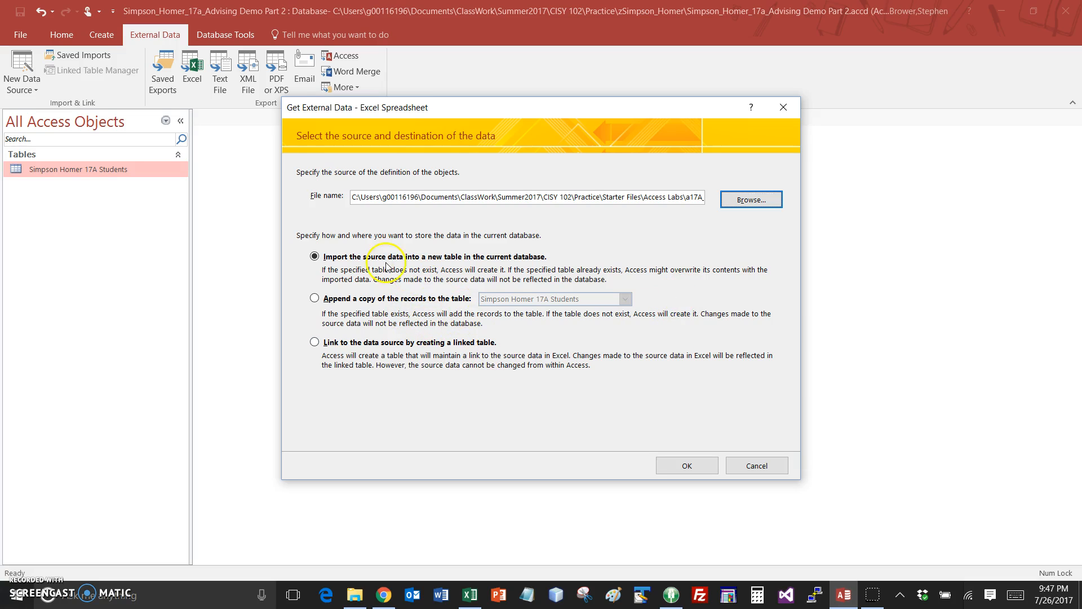
click(691, 466)
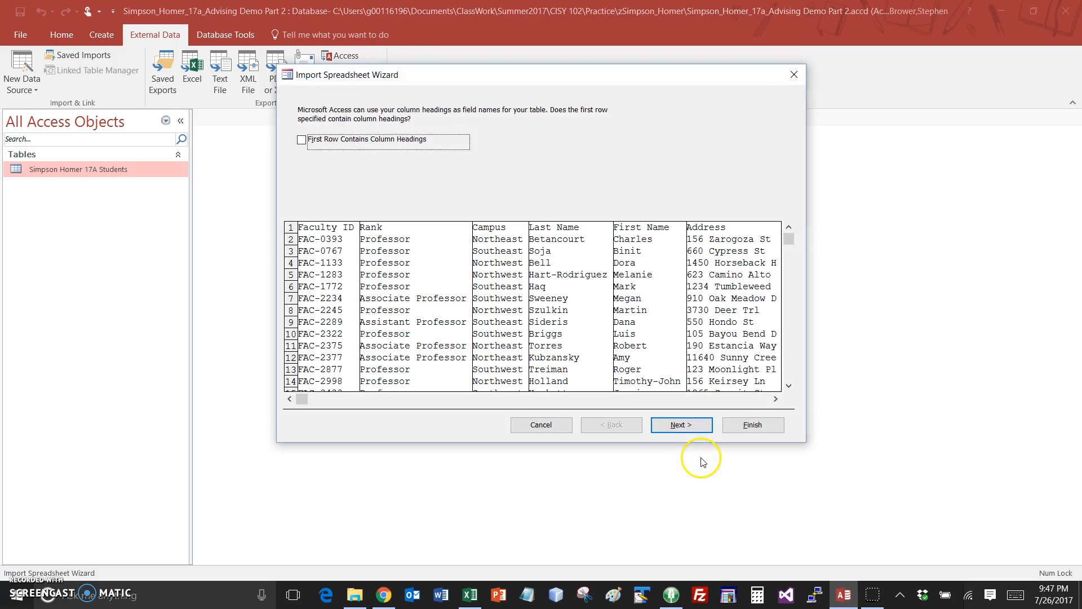
click(302, 140)
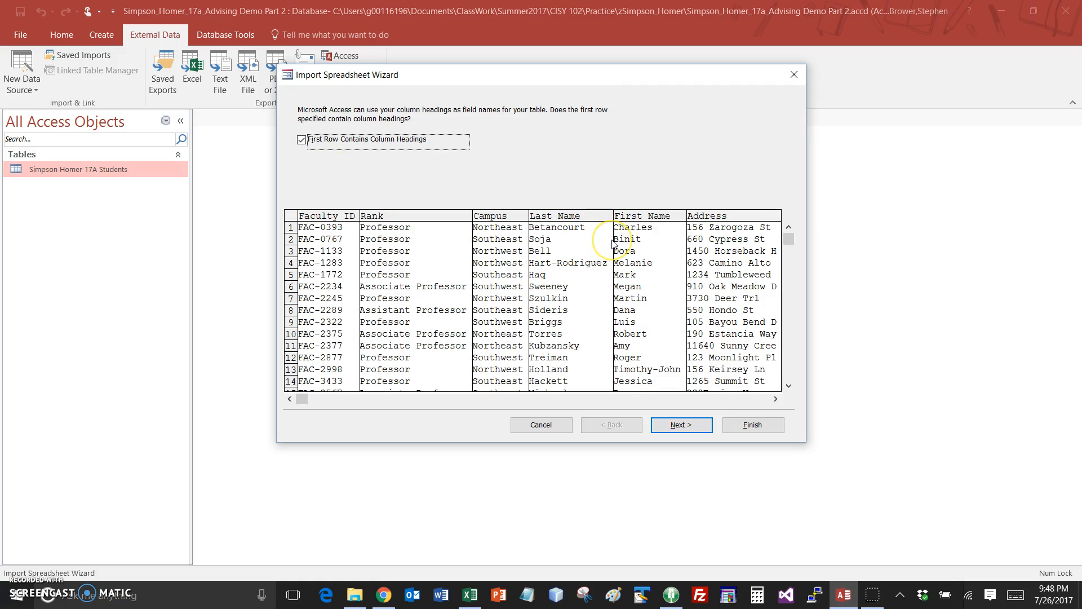
Keep the default field options for the faculty import and choose Faculty ID as the new table's primary key
click(689, 425)
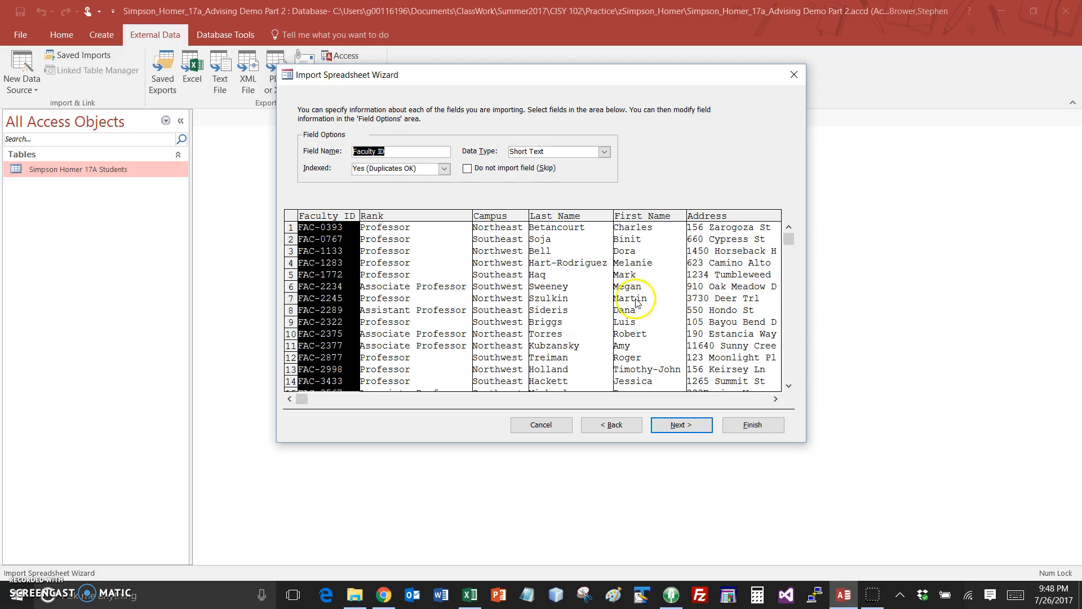
click(683, 426)
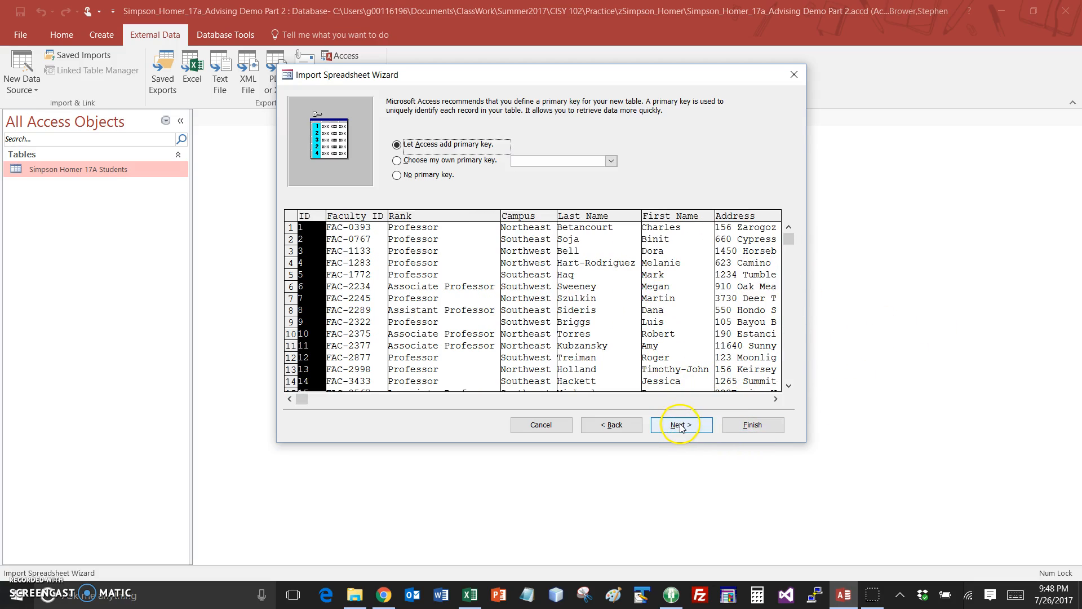
click(398, 161)
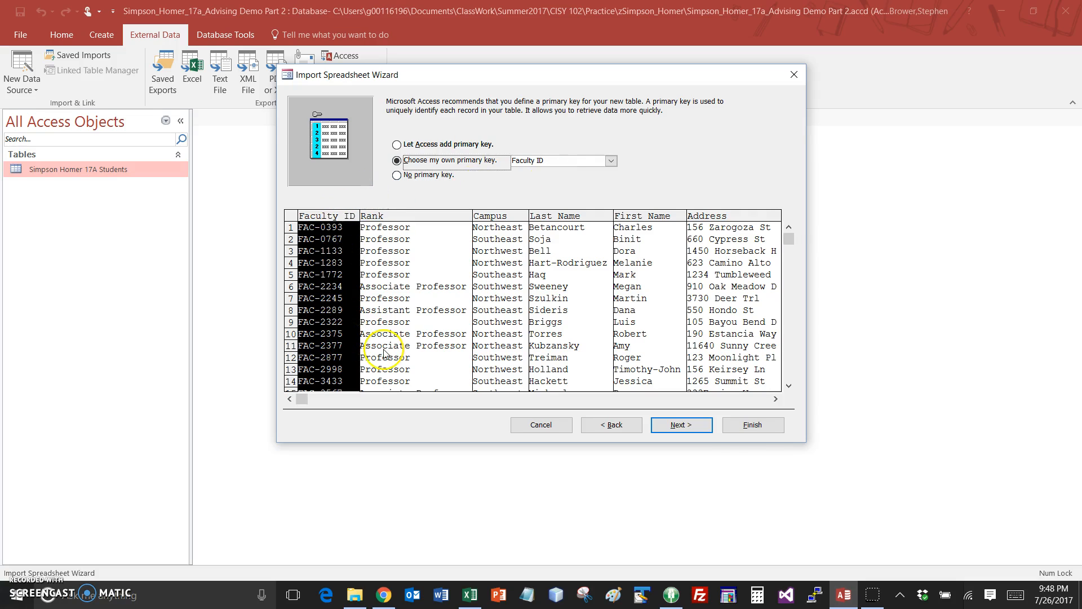
click(683, 425)
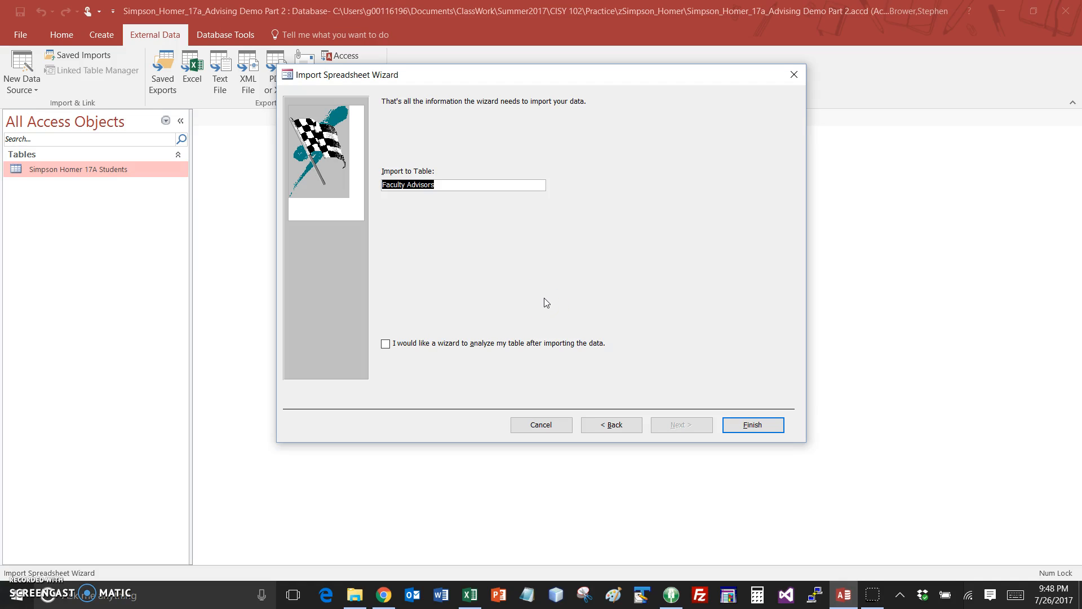
Put the student's name and 17A before Faculty Advisors in the table name, and finish the import without table analysis or saved import steps
key(Tab)
key(shift+Tab)
key(Tab)
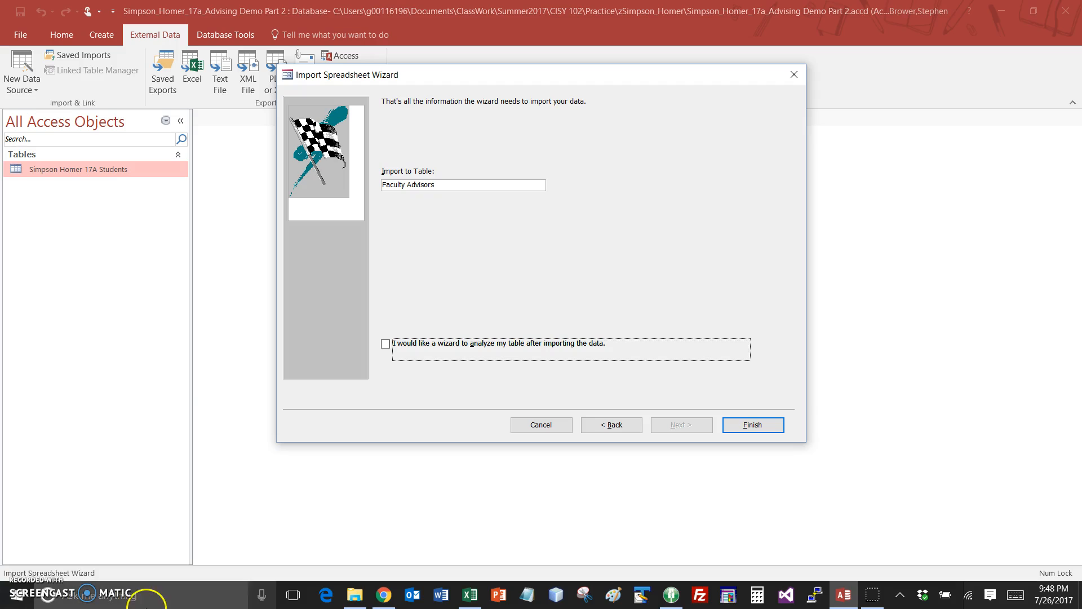
click(419, 185)
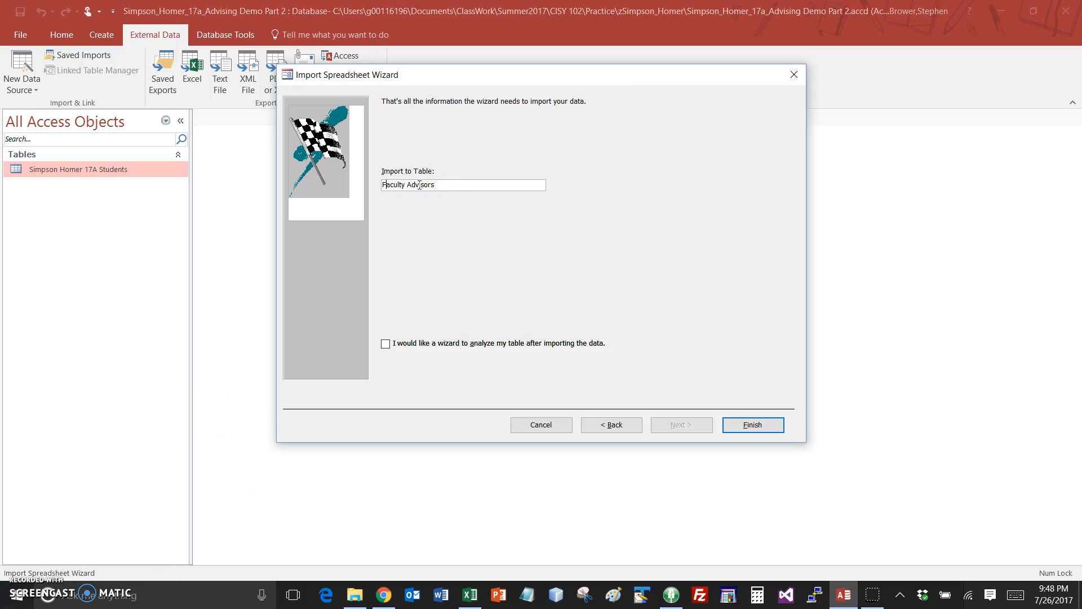
key(Home)
text(Simpson Homer 17A)
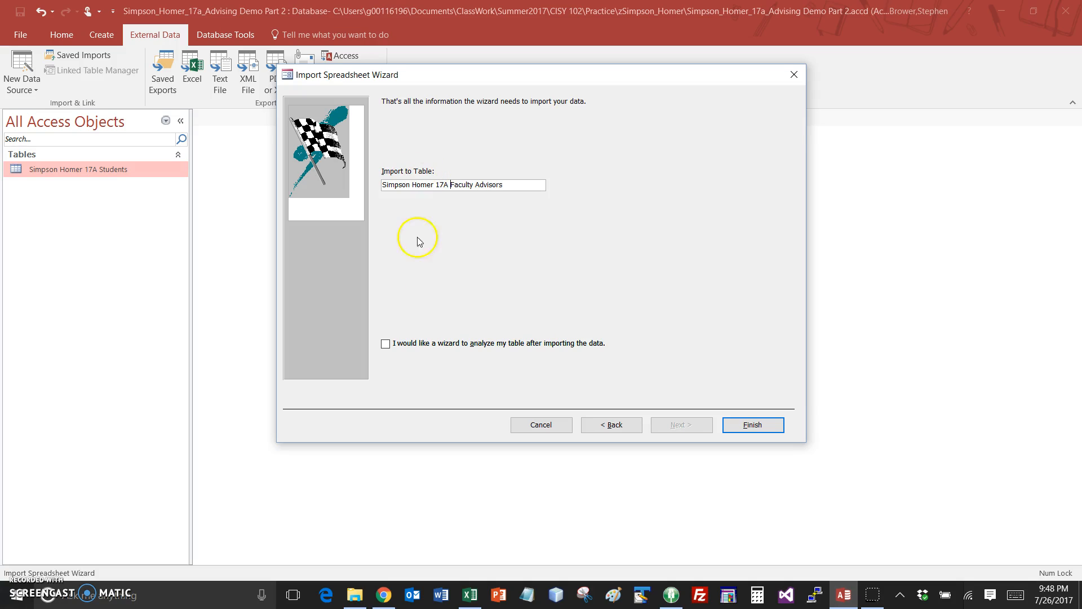
click(773, 426)
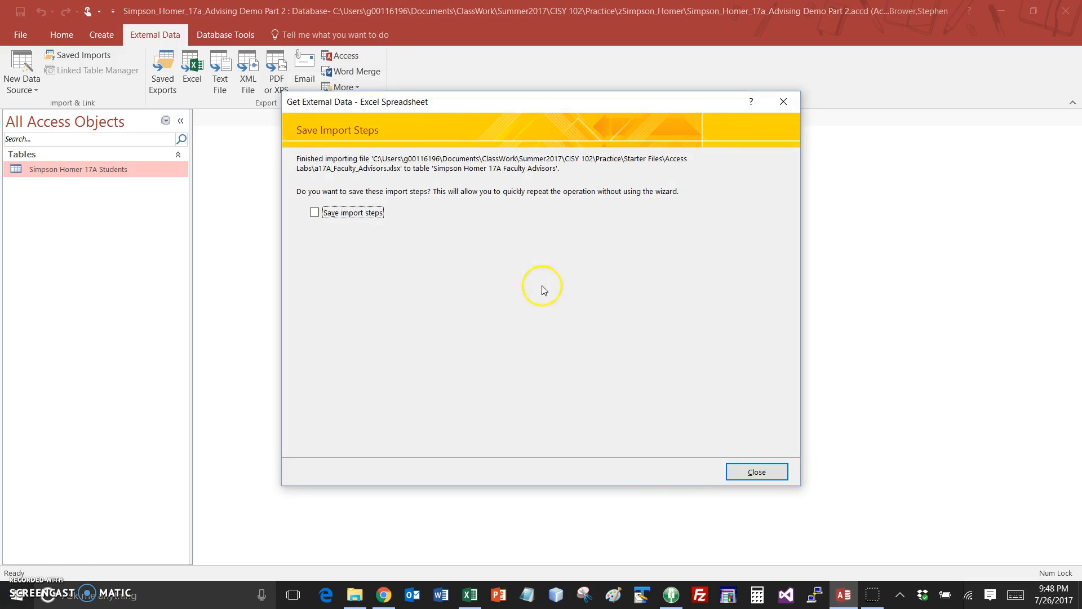
click(758, 472)
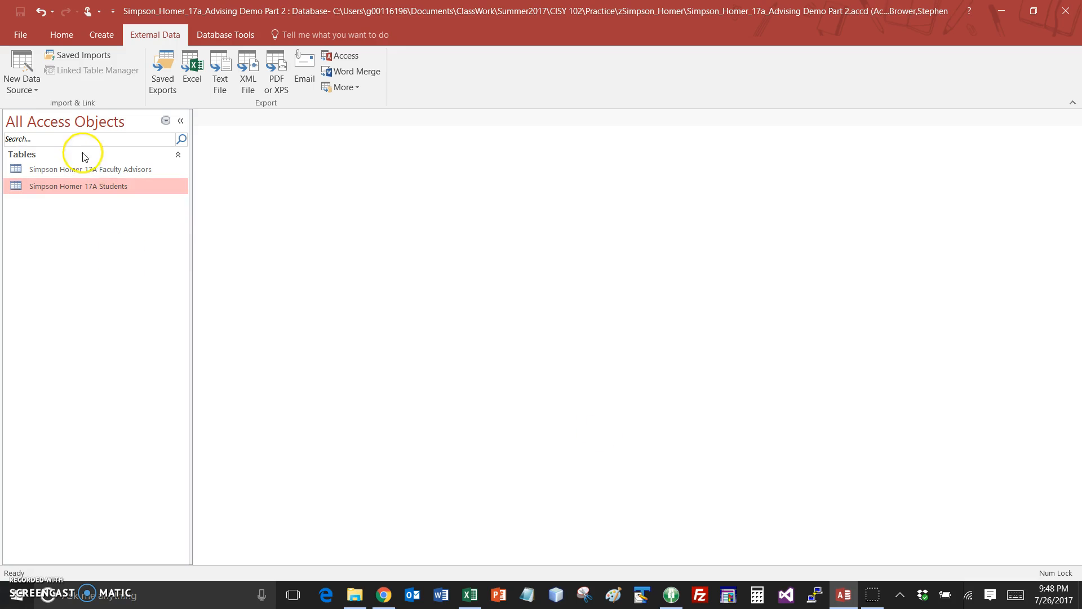
Open the 17A Faculty Advisors table to check the imported records, and close it
double_click(101, 169)
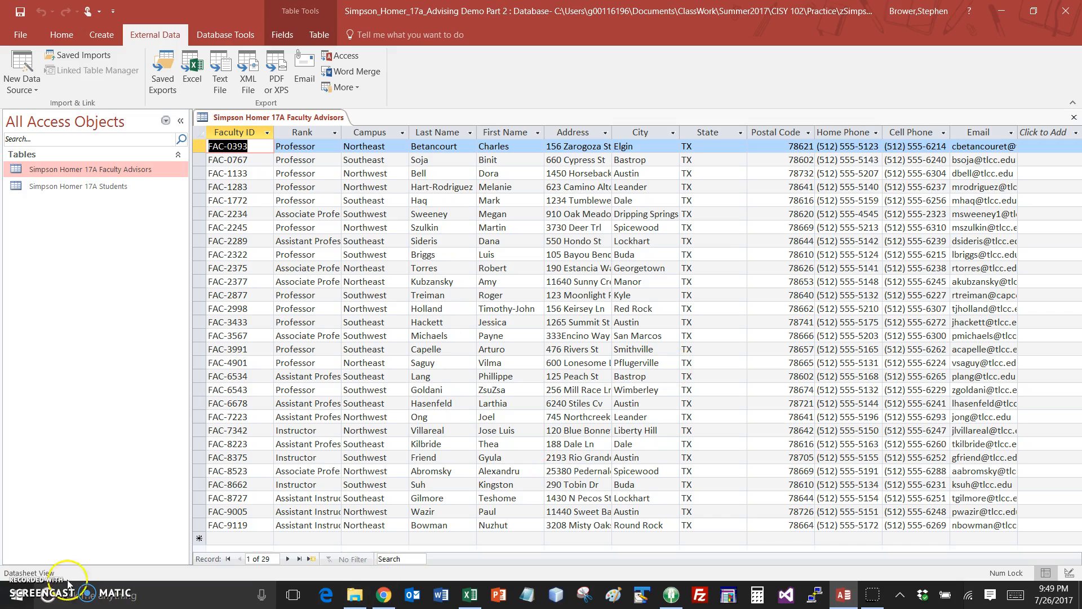
right_click(331, 118)
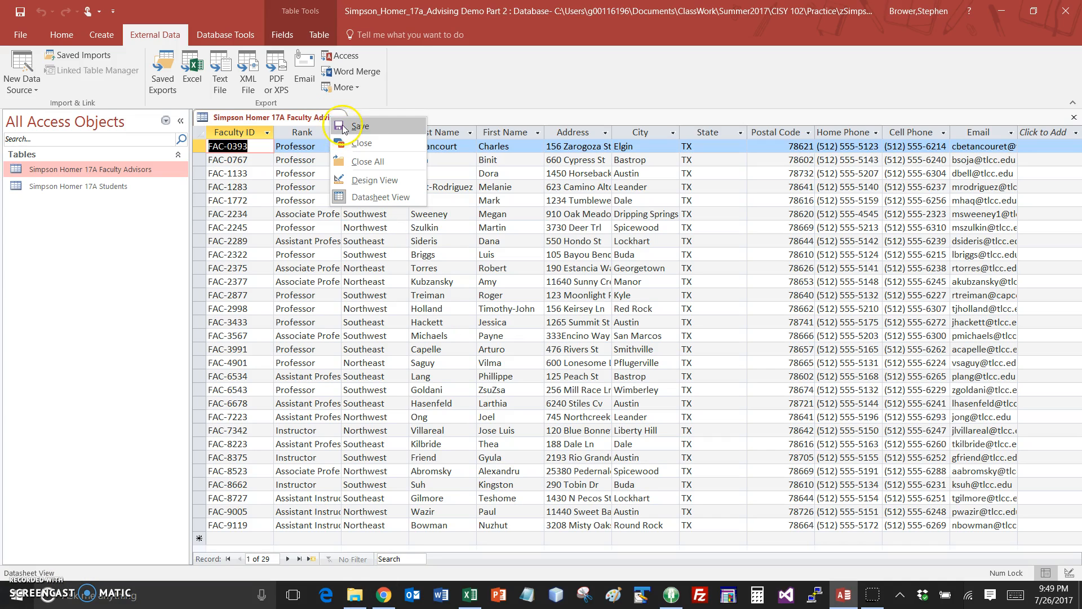
click(358, 145)
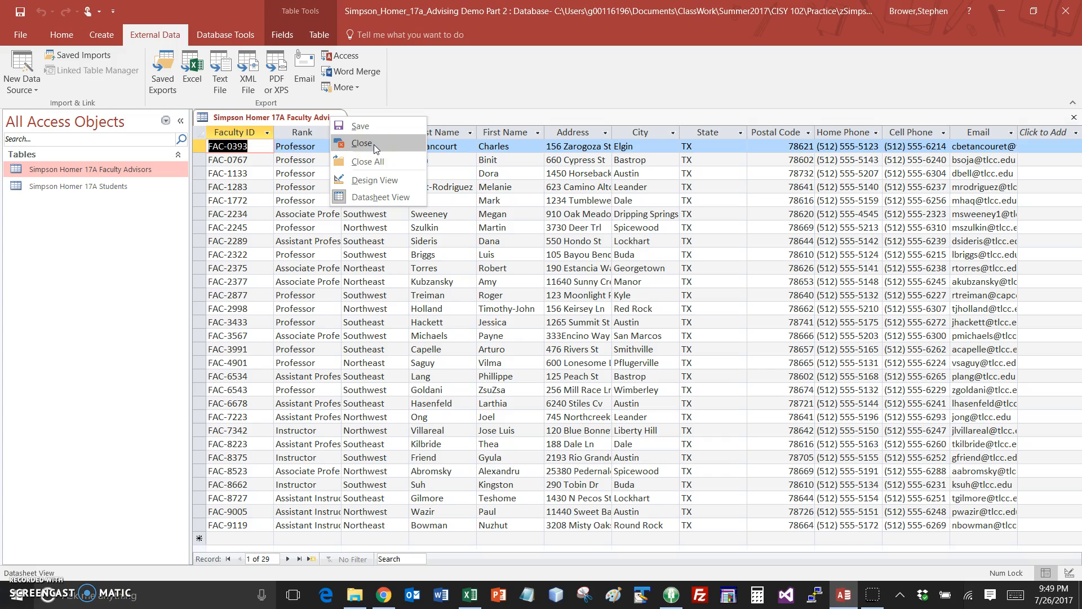
click(405, 147)
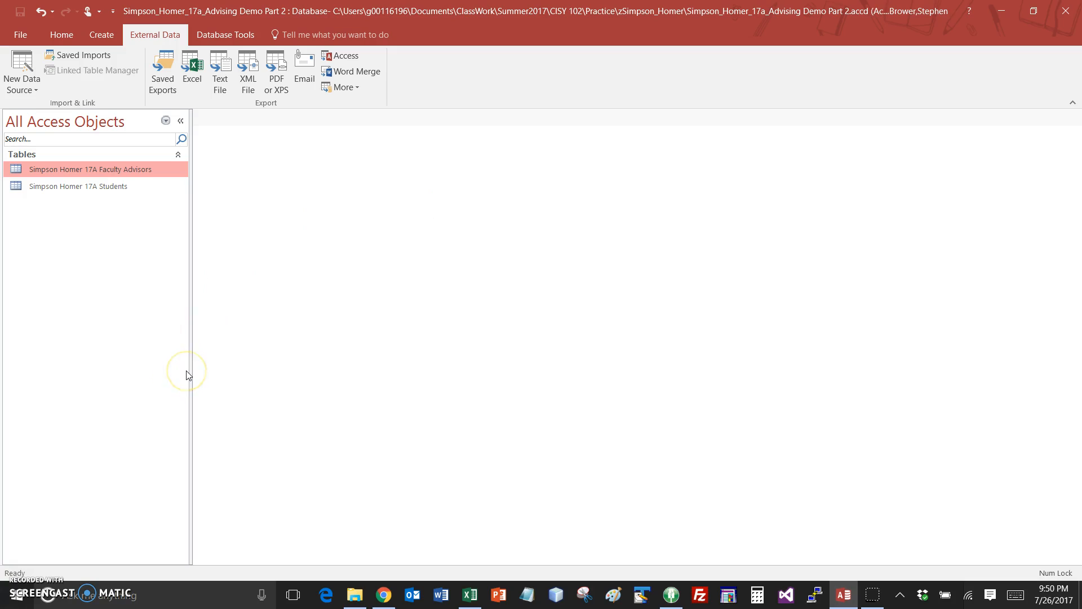
click(176, 380)
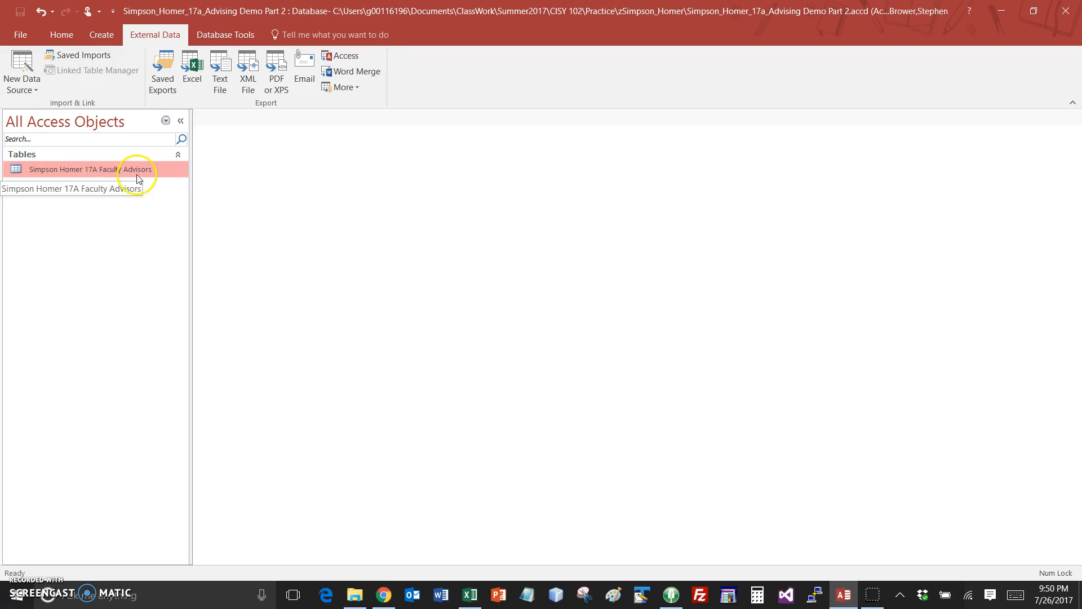
click(99, 36)
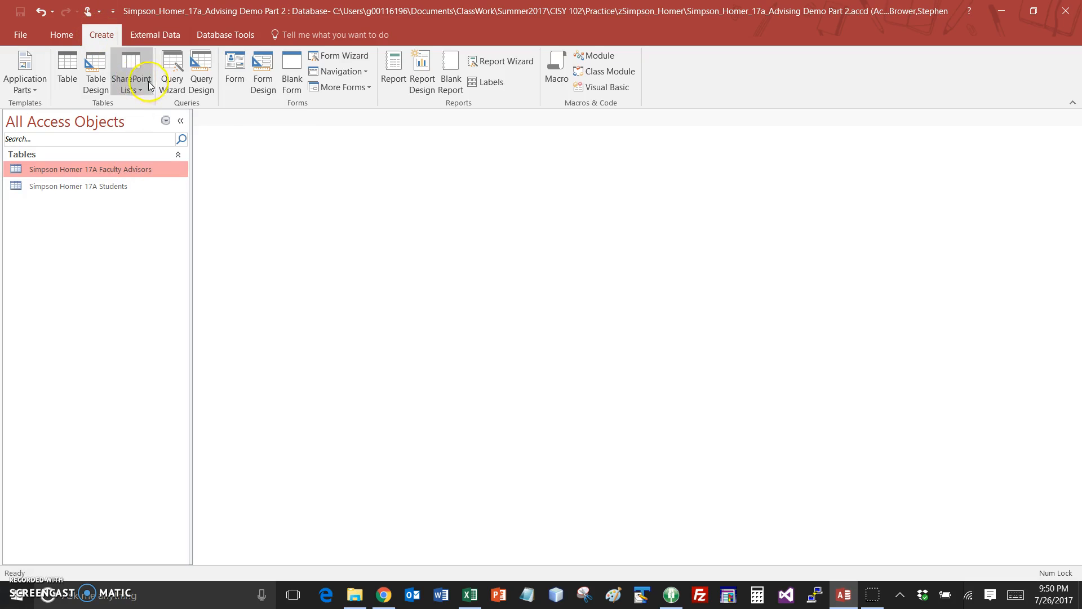
click(179, 67)
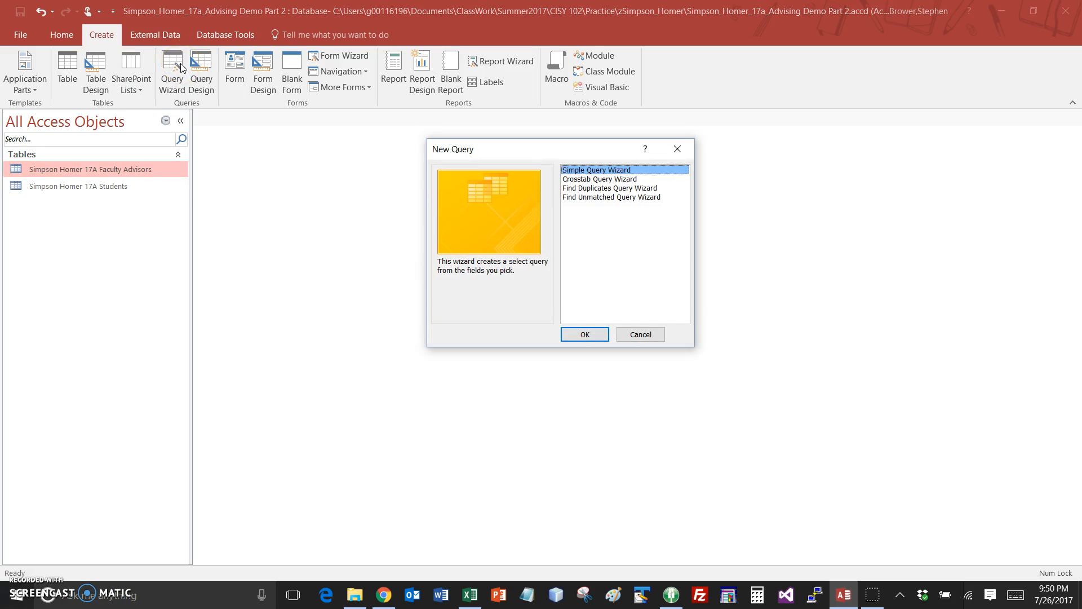
click(599, 336)
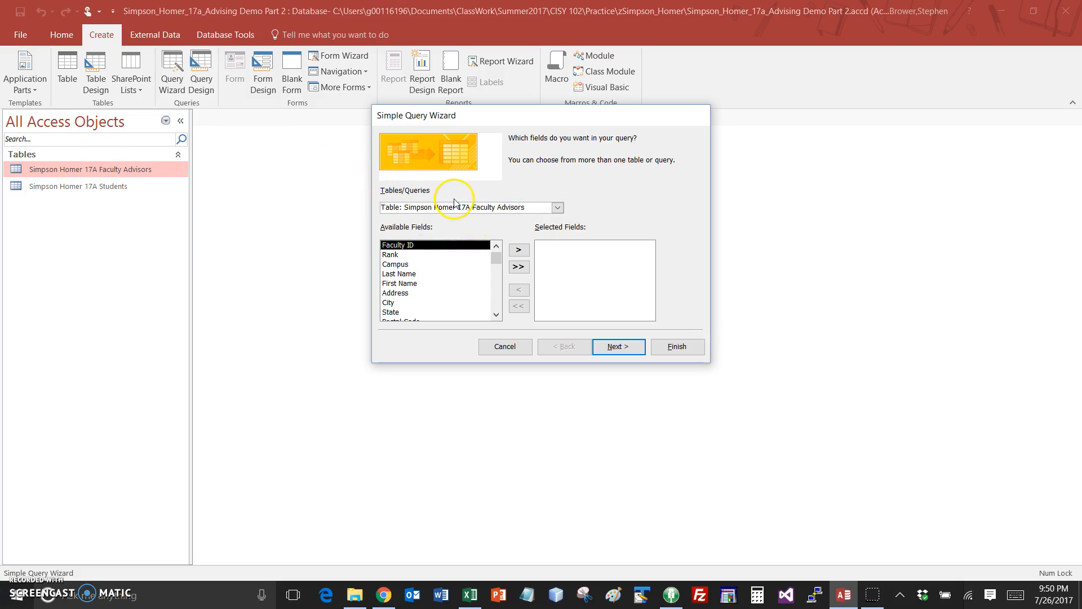
click(557, 208)
click(527, 225)
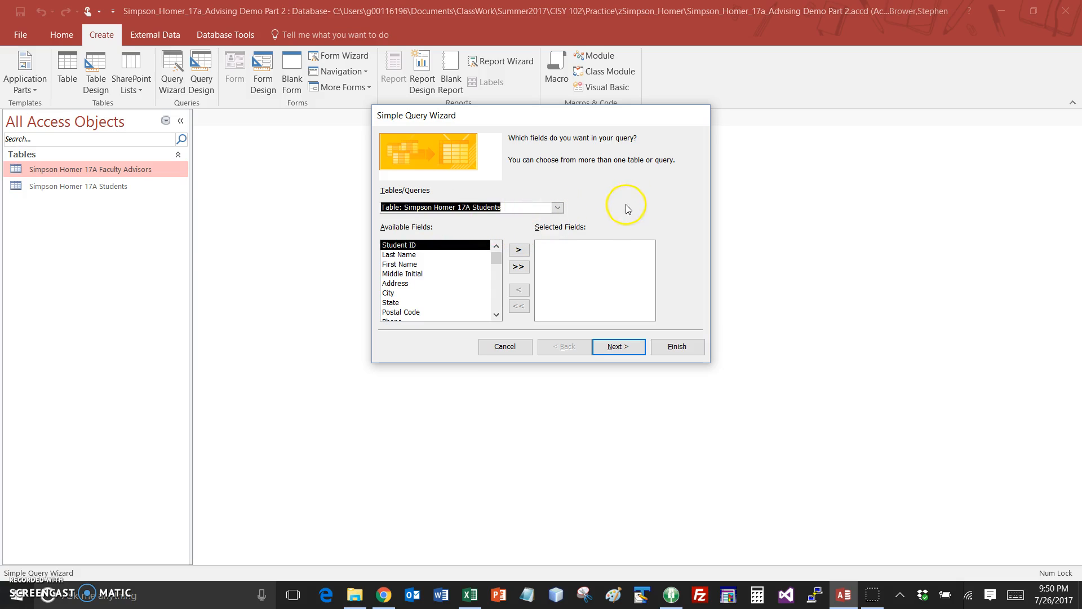
click(499, 347)
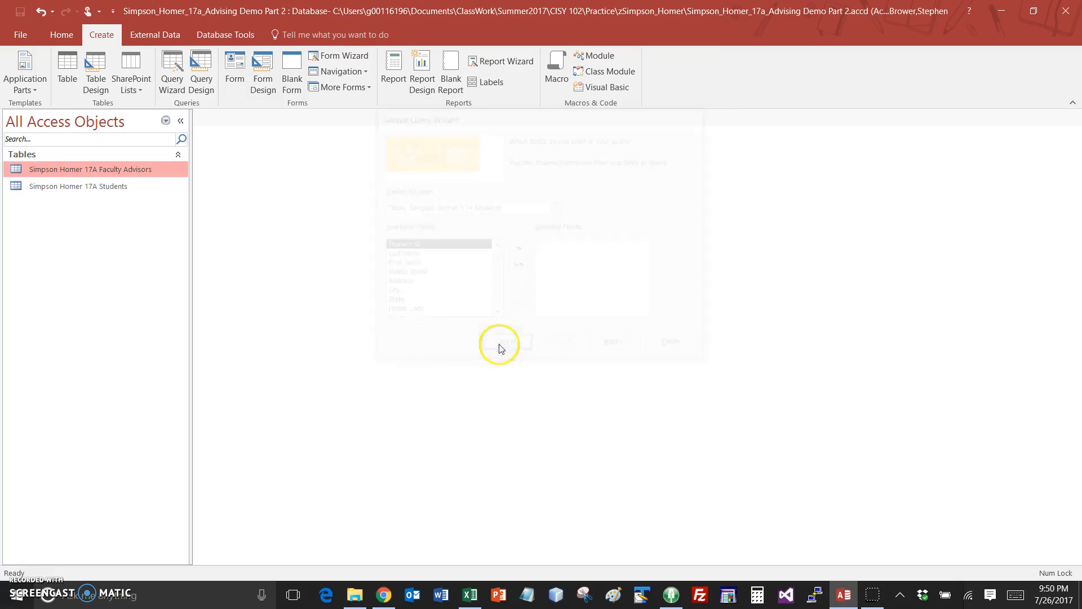
Start a Simple Query Wizard query on the 17A Students table with the fields Last Name, First Name, Phone, Email and Student ID
click(84, 190)
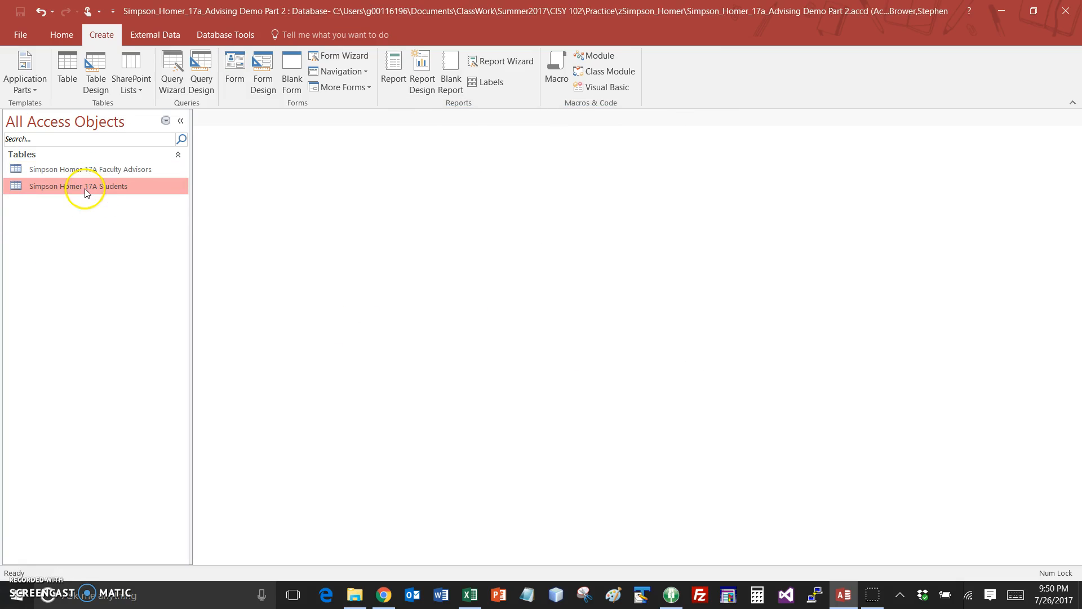
double_click(104, 190)
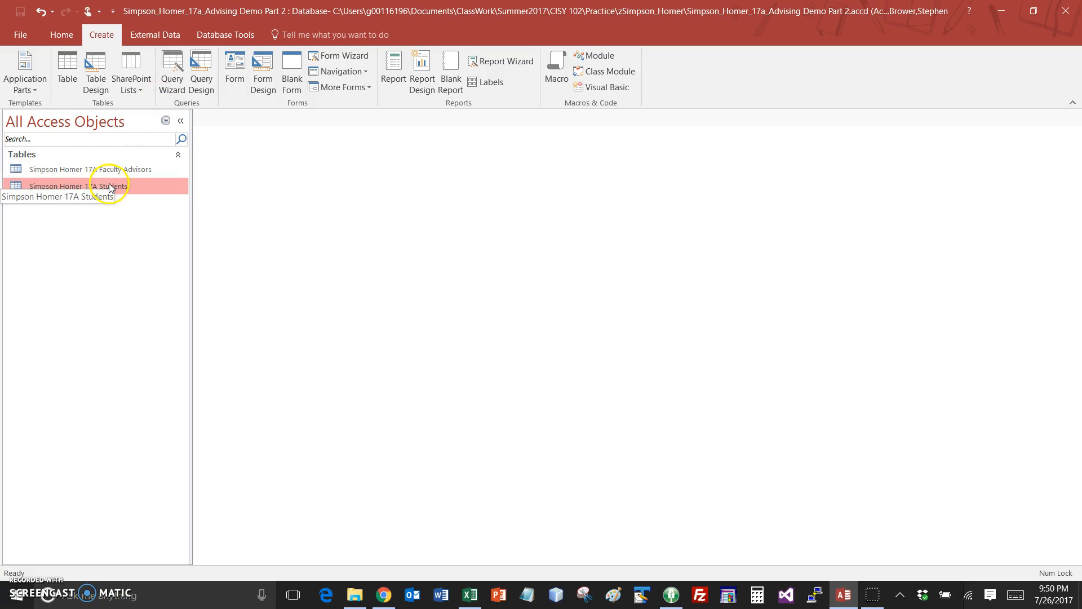
click(172, 76)
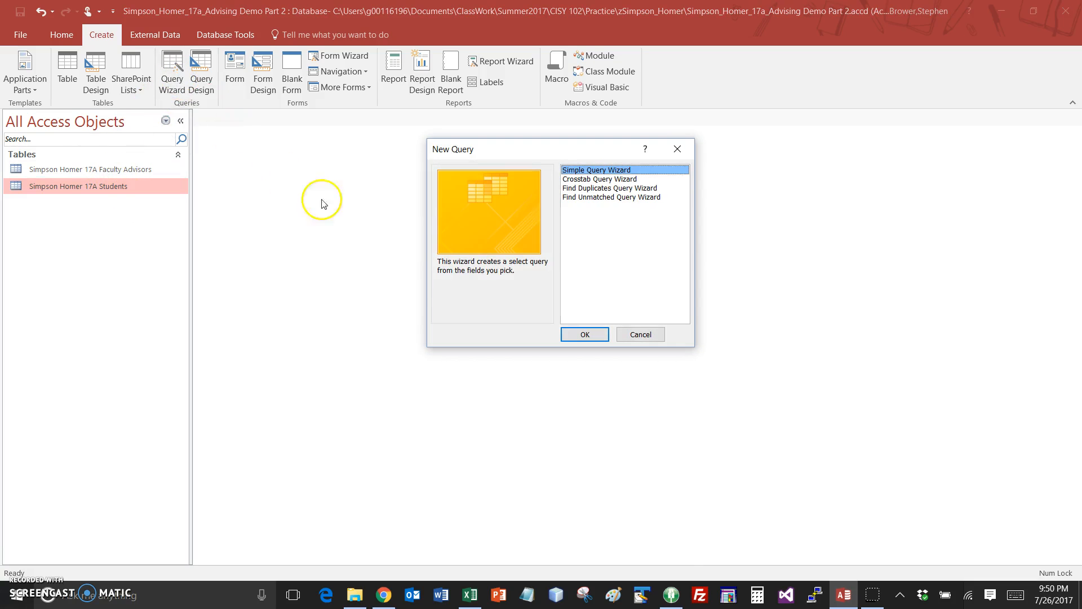
click(581, 334)
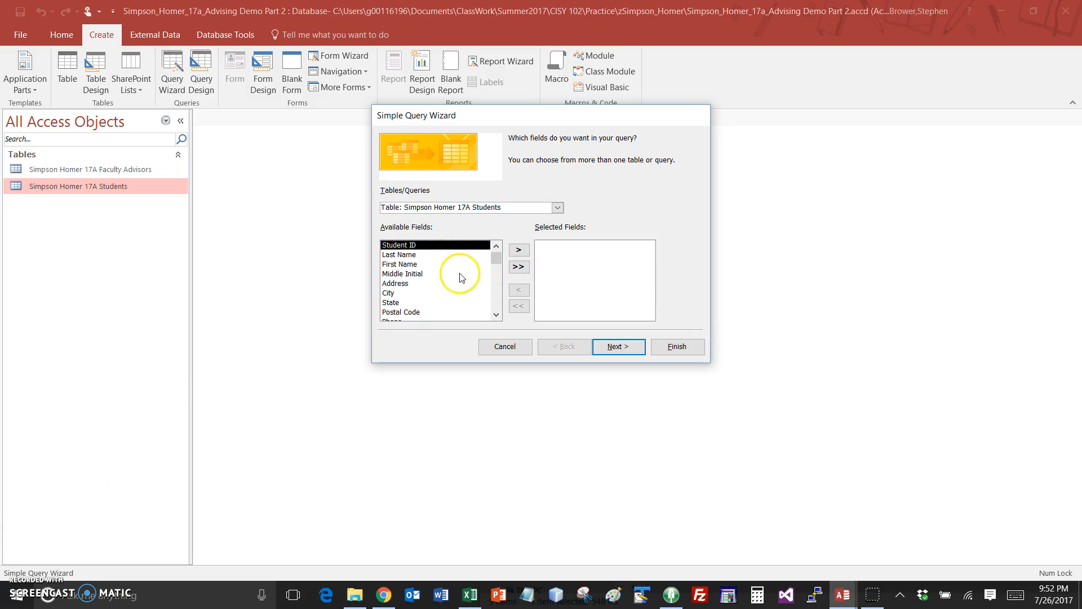
double_click(410, 255)
double_click(411, 256)
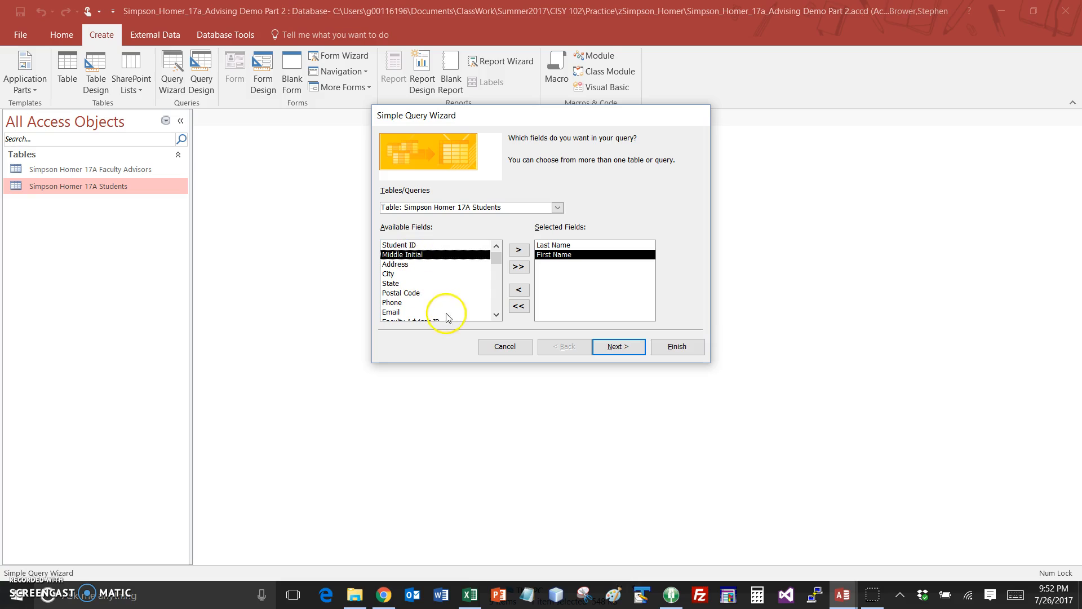
double_click(409, 303)
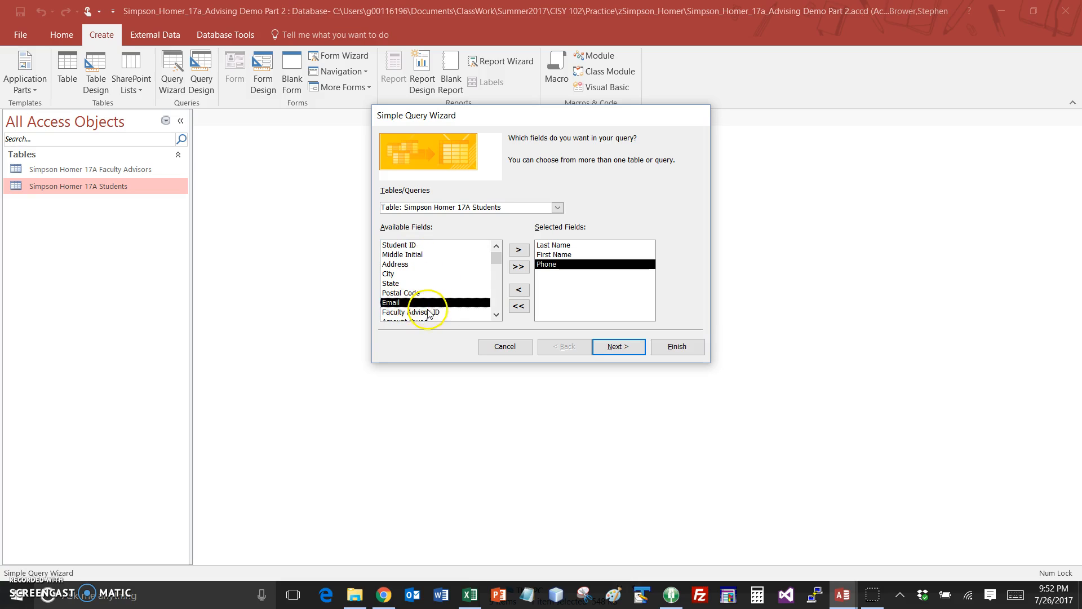
double_click(403, 302)
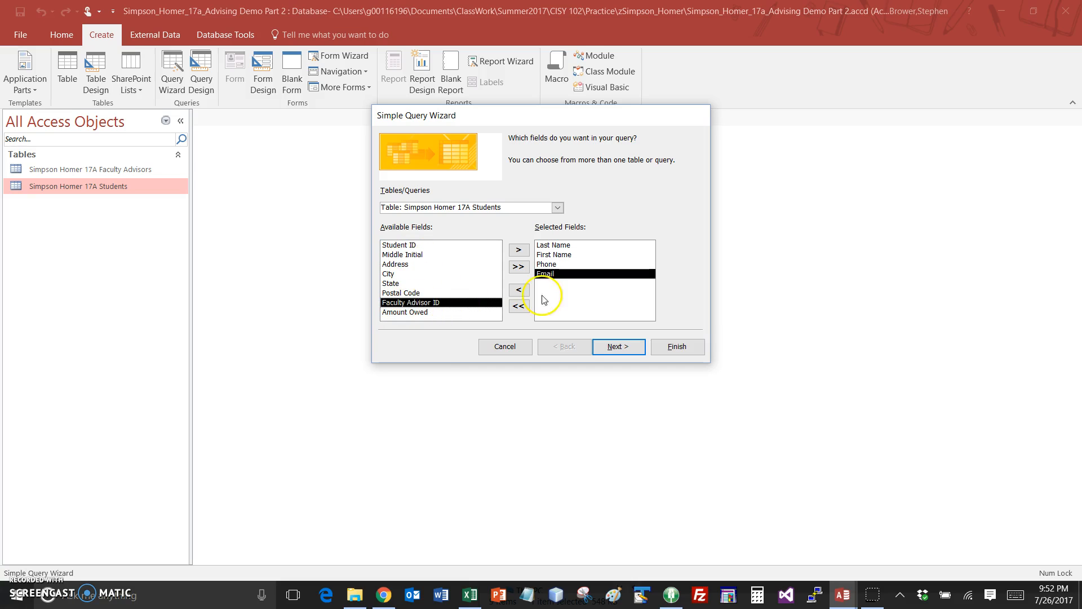
double_click(398, 245)
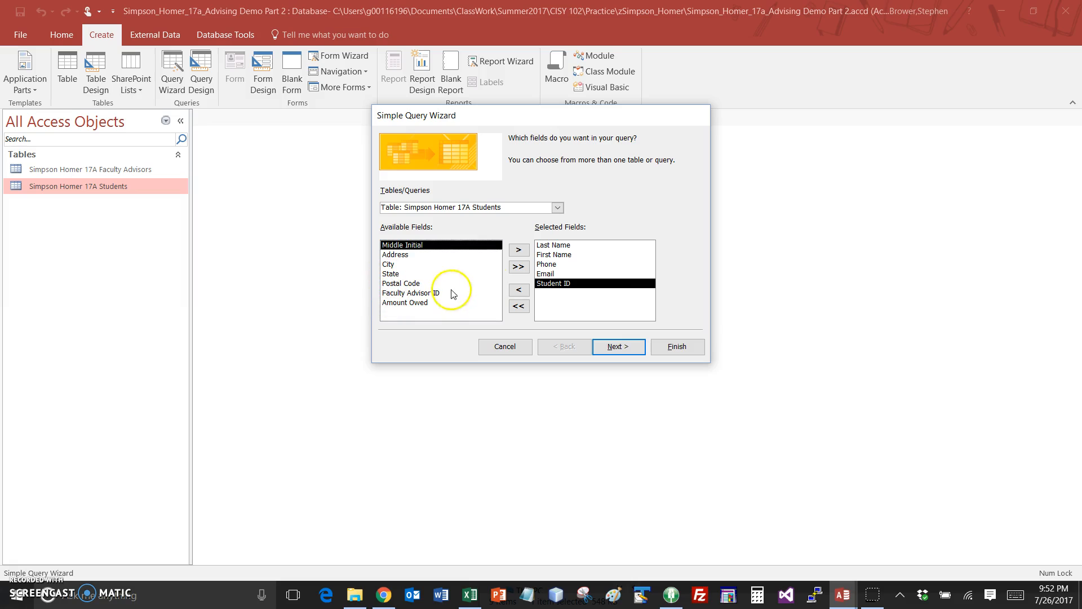
Add All before Students in the query title, and finish the wizard so the query opens to view information
click(634, 345)
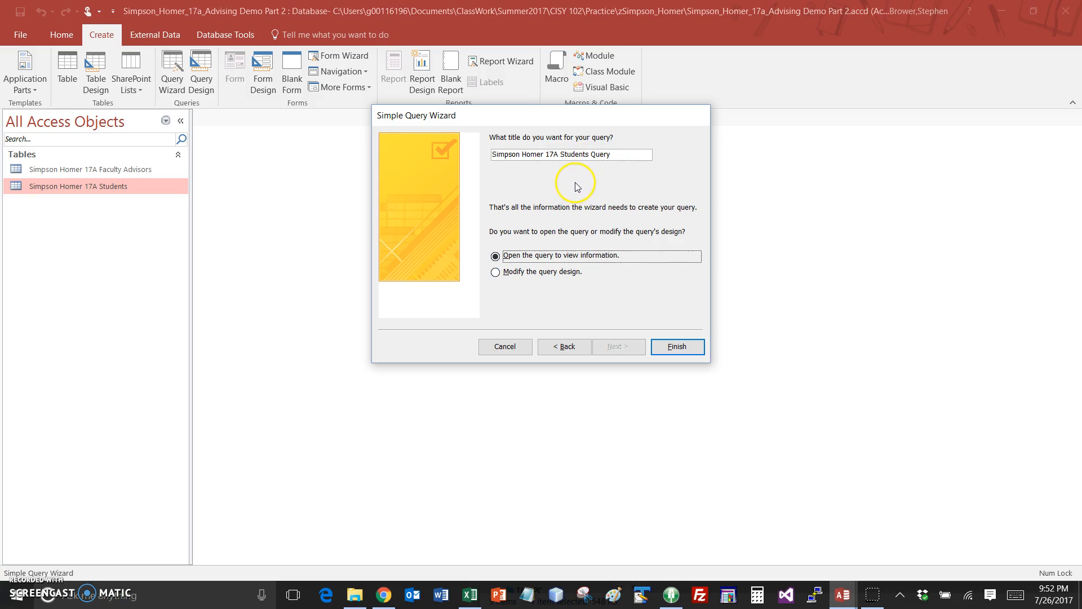
click(570, 155)
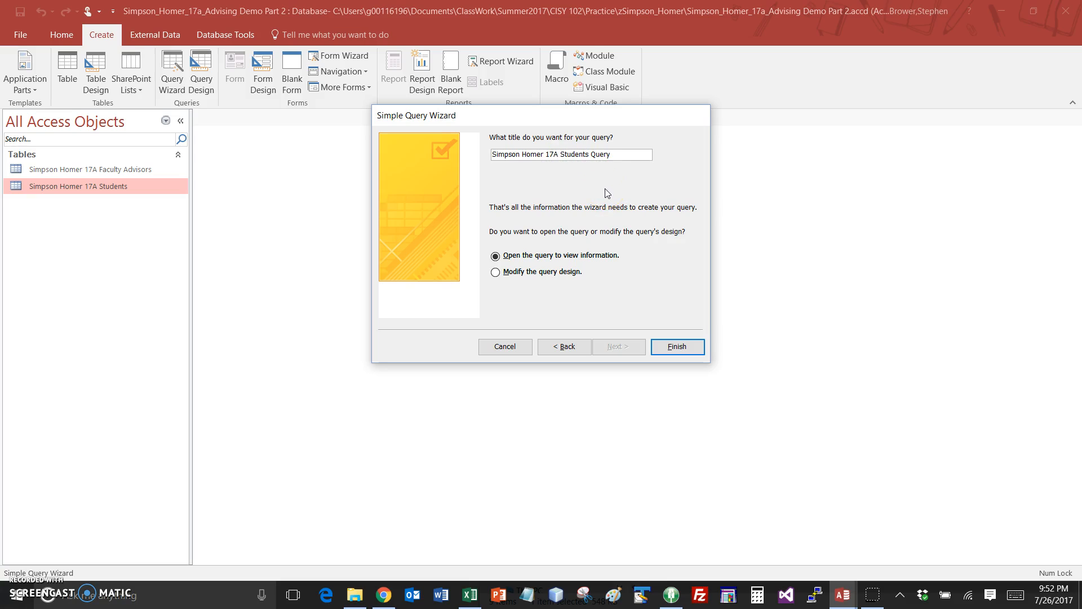
click(690, 343)
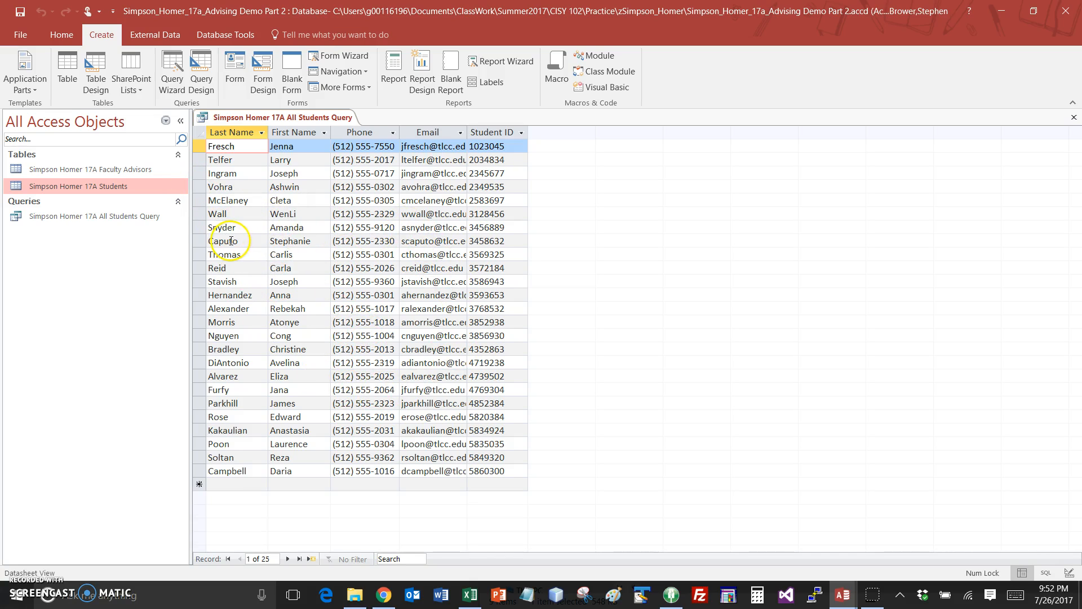
Open the 17A Students table to compare its records with the query results, and return to the query
double_click(94, 187)
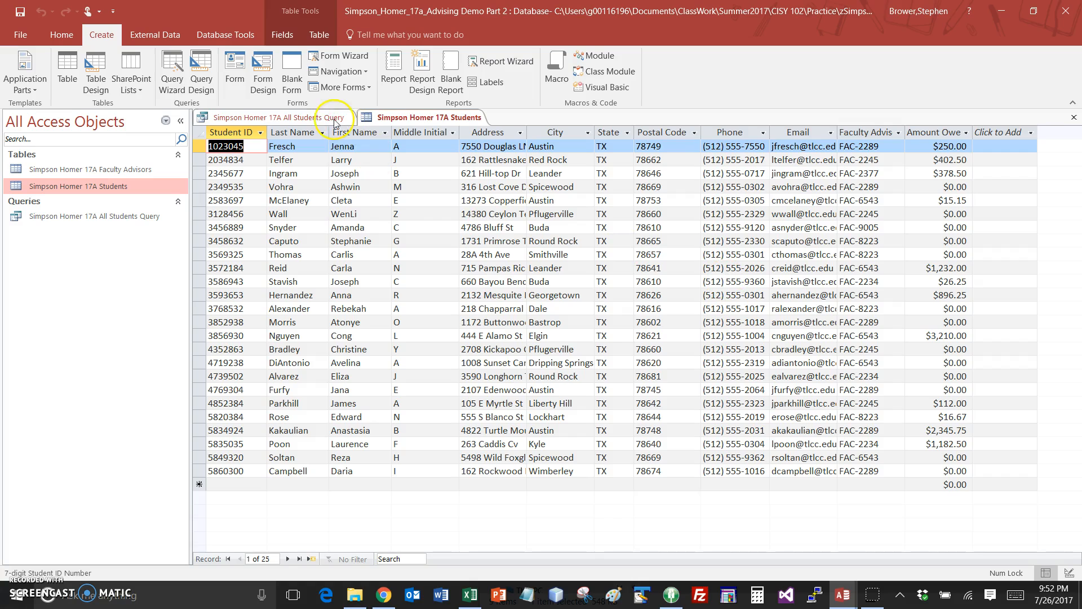
click(314, 118)
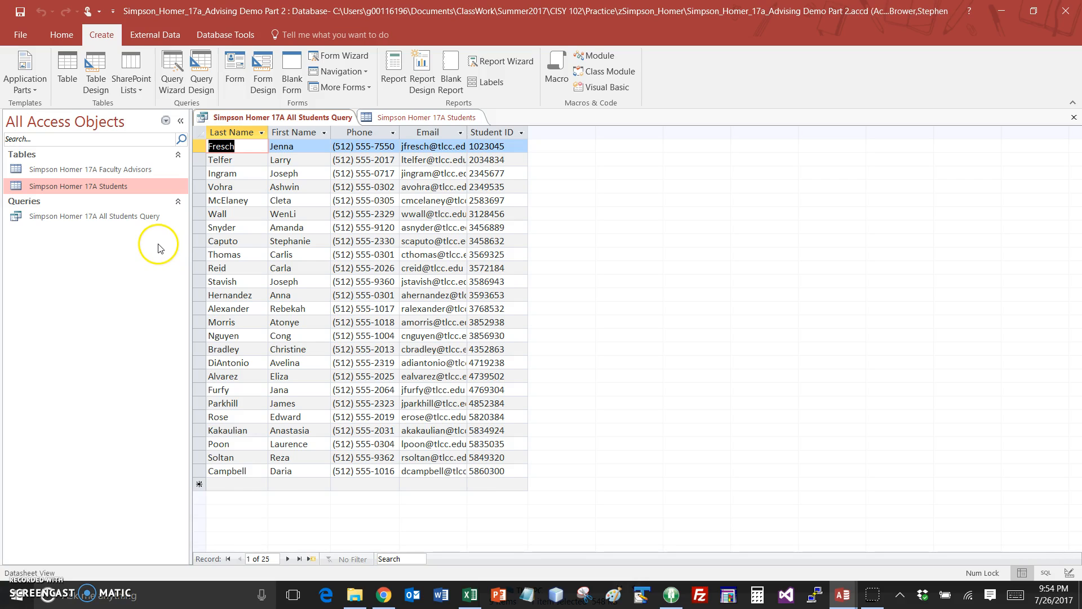
Examine the 17A All Students Query in Design View and its statement in SQL View
click(59, 36)
click(16, 66)
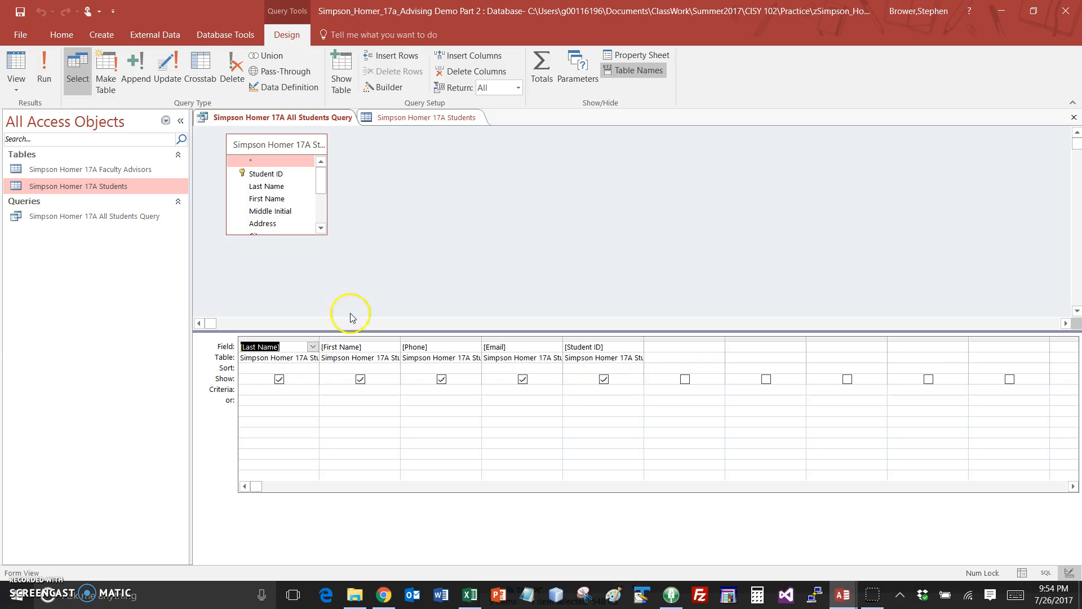
click(16, 89)
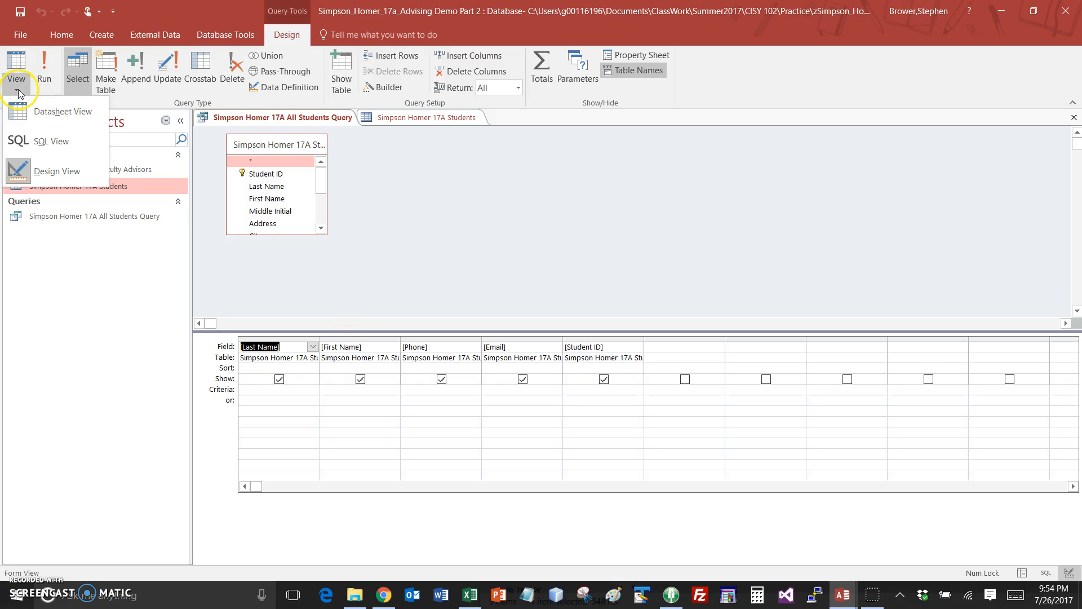
click(59, 142)
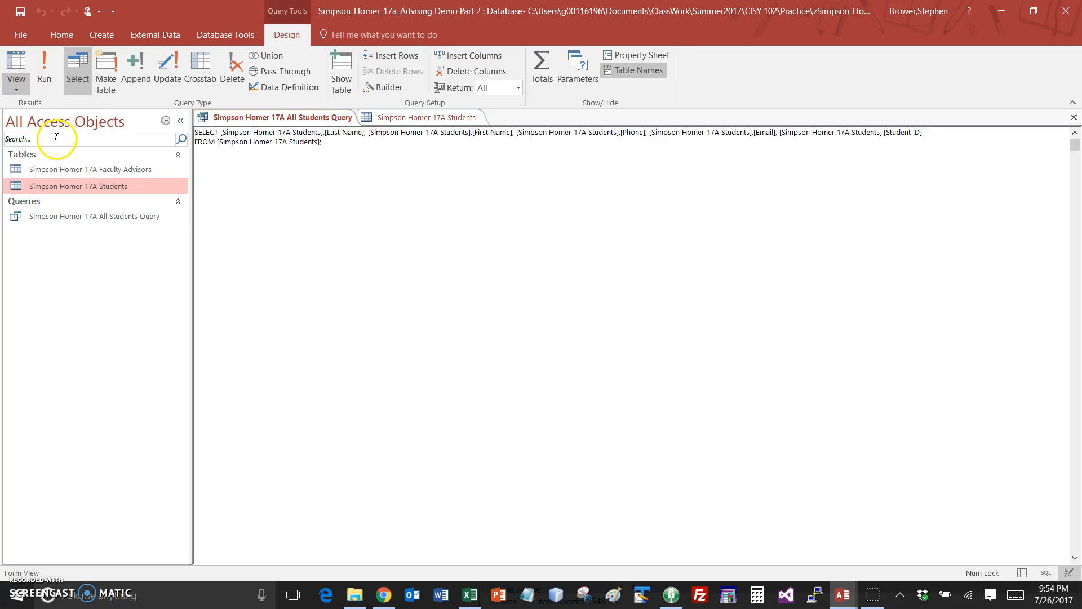
Examine the All Students Query's SQL statement, return it to Design View, and run it to view its records
click(379, 183)
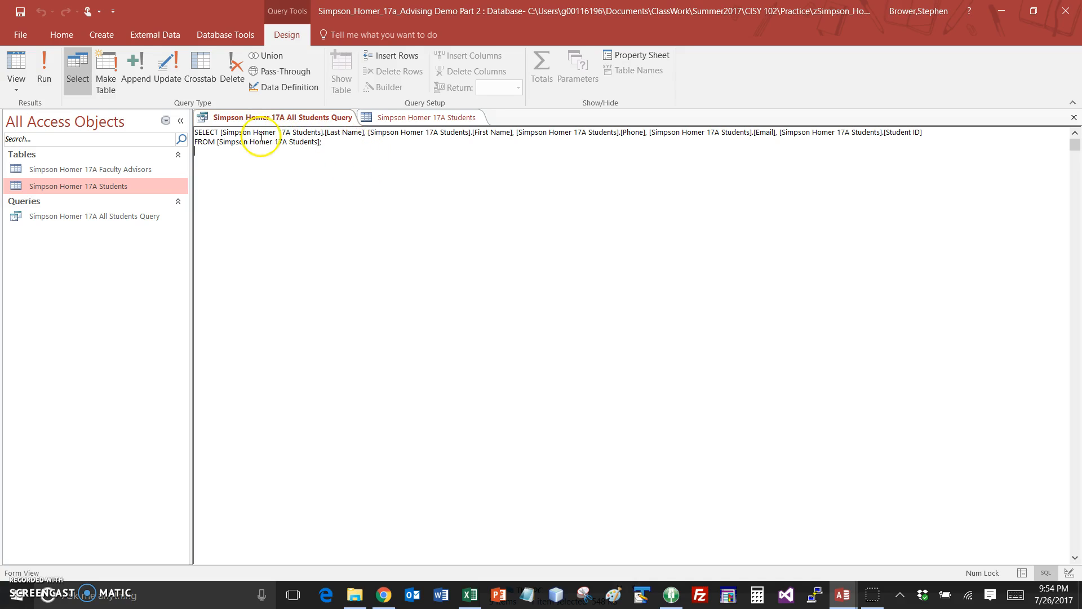
click(335, 151)
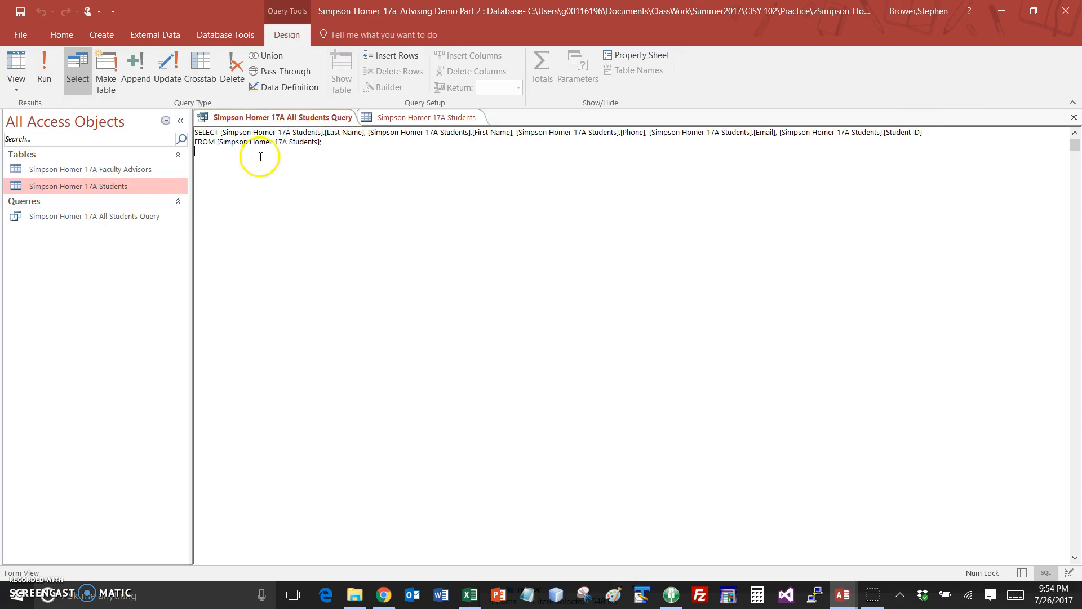
click(271, 184)
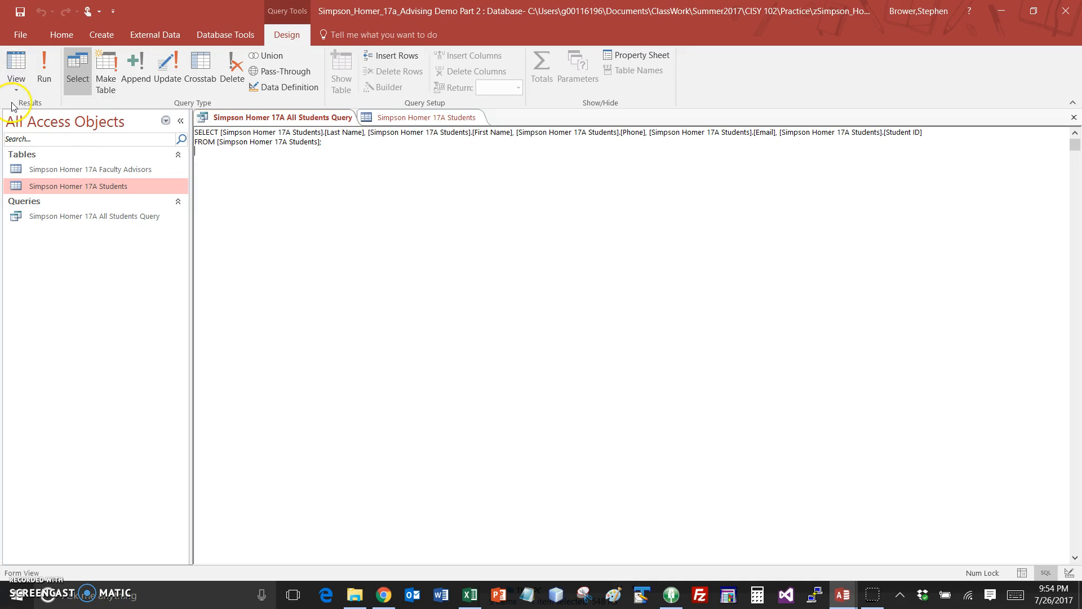
click(16, 82)
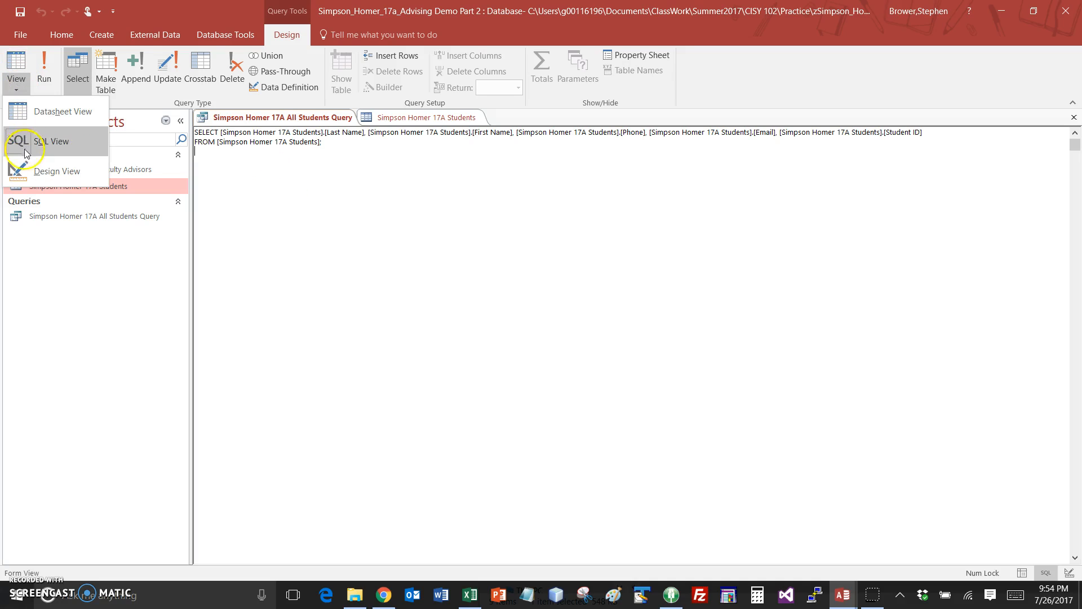
click(38, 169)
click(44, 72)
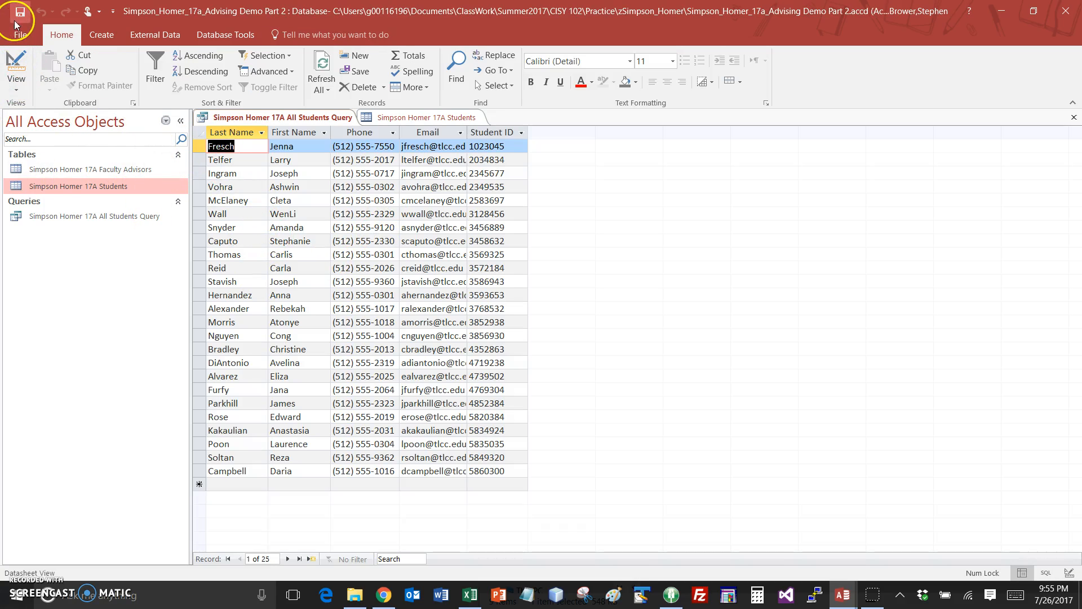
Close the 17A All Students Query and the 17A Students table
right_click(266, 117)
click(287, 146)
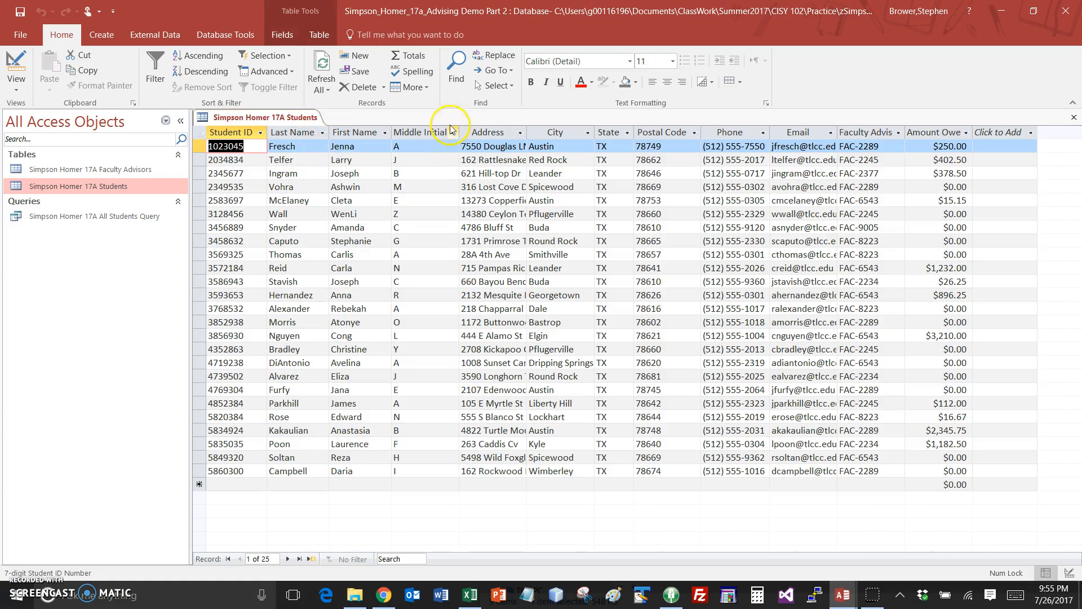
right_click(303, 118)
click(313, 145)
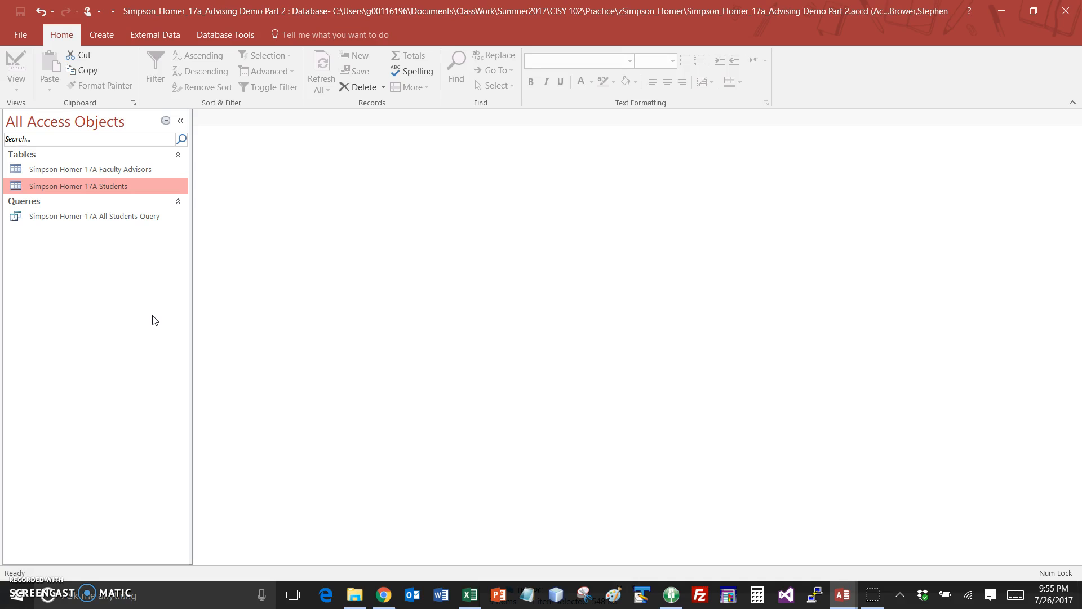
Create a form from the 17A Students table, save it with Form added to the end of its name, and close it
click(107, 33)
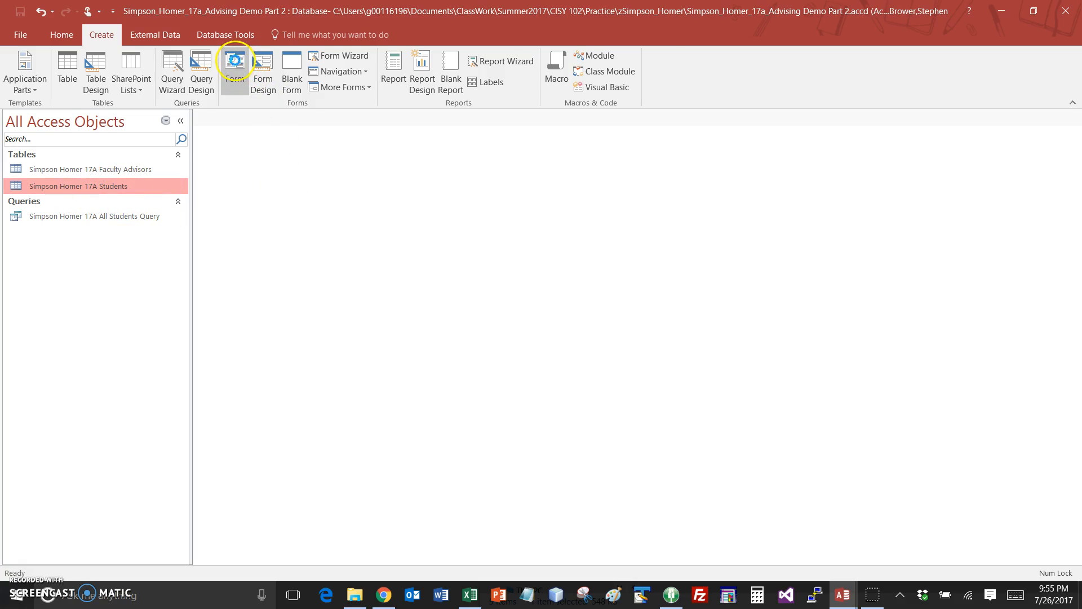
click(235, 61)
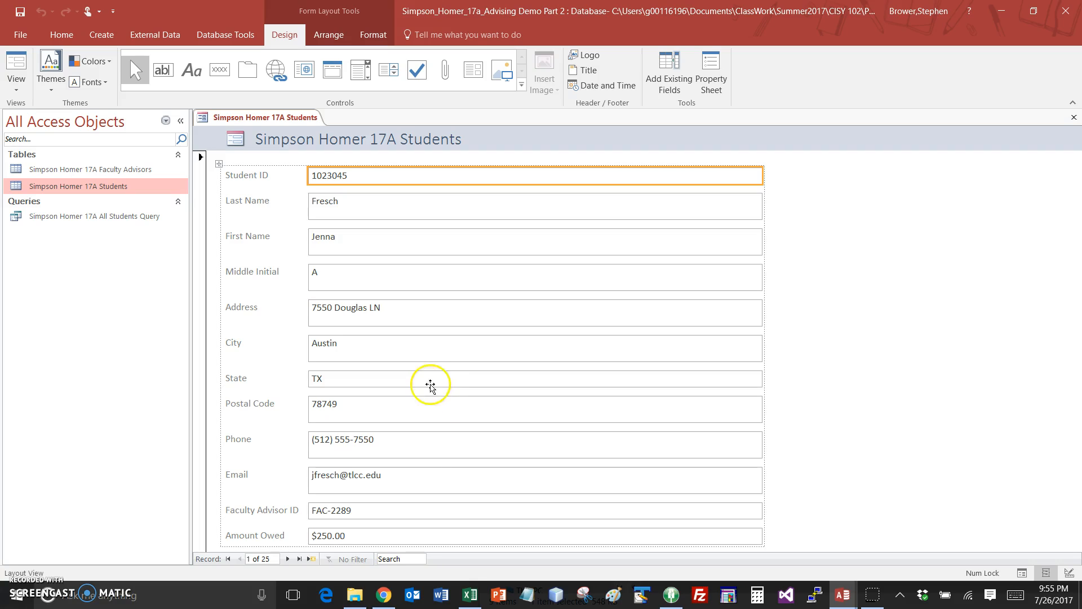
click(19, 11)
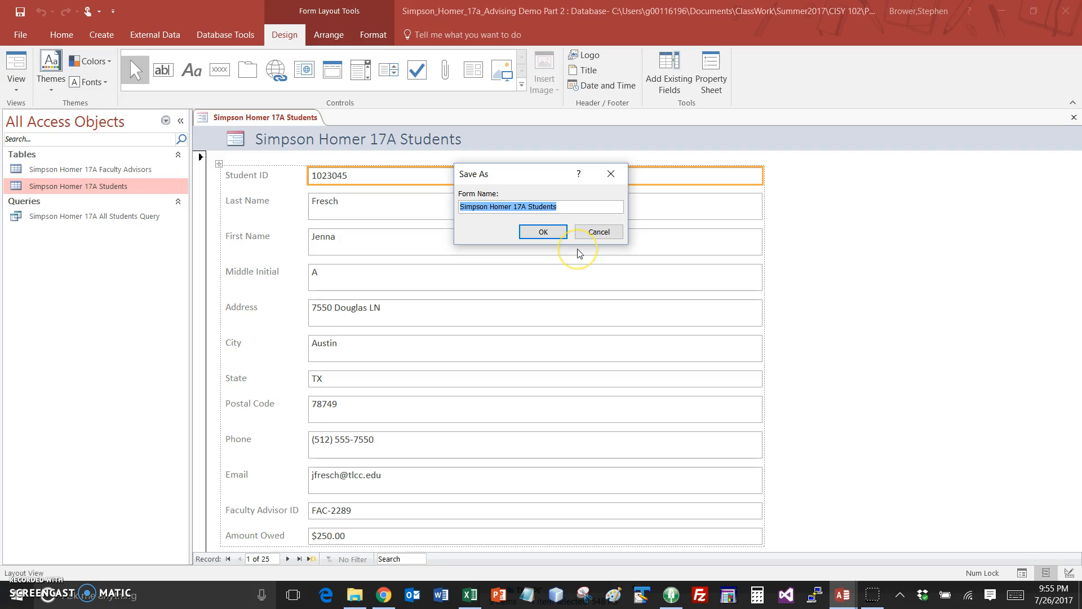
key(End)
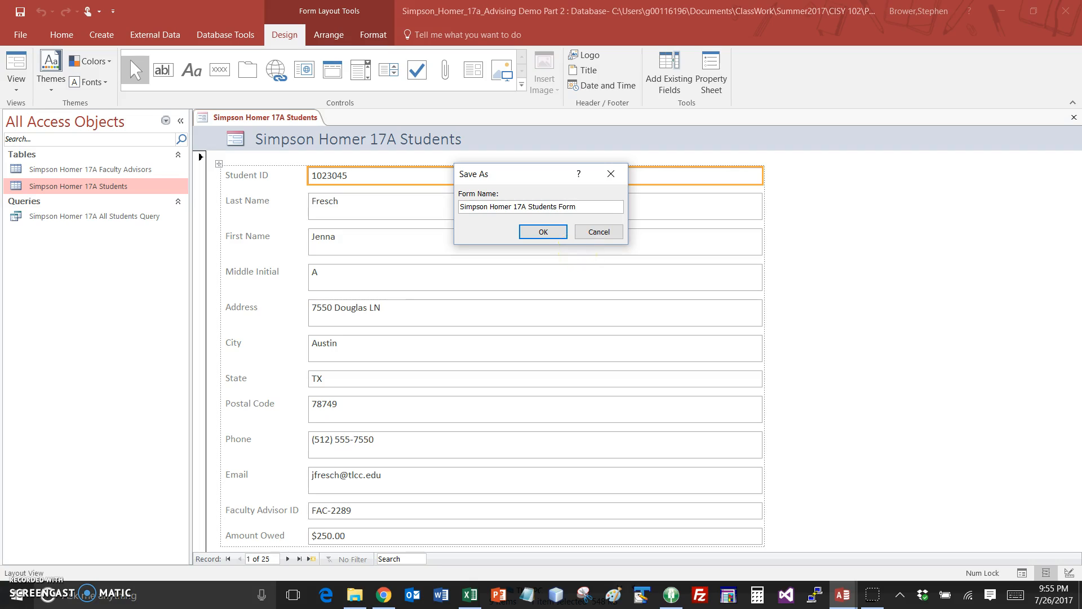
click(554, 236)
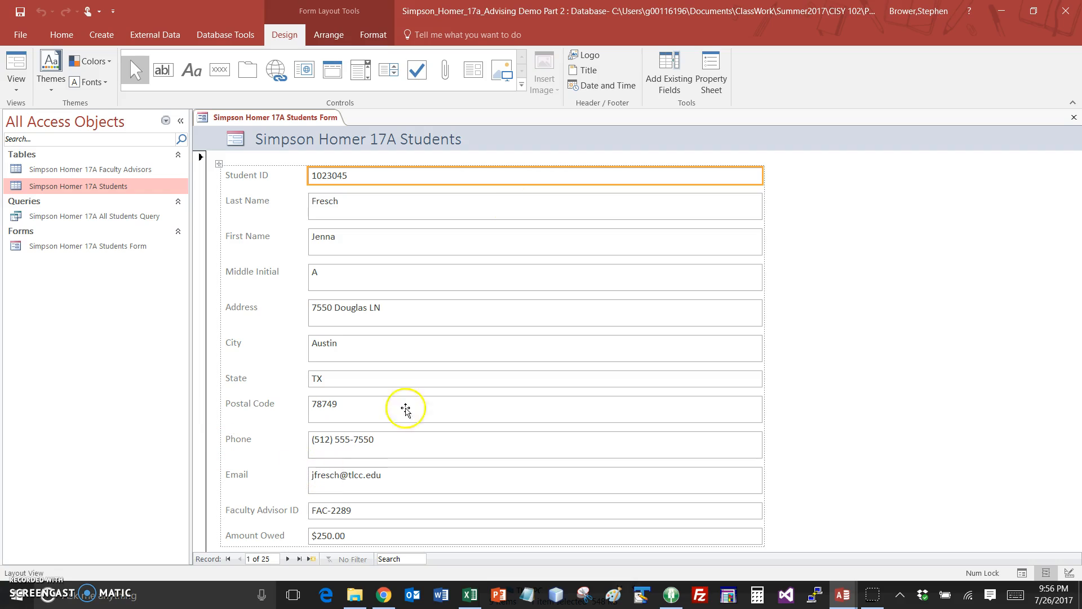
right_click(318, 123)
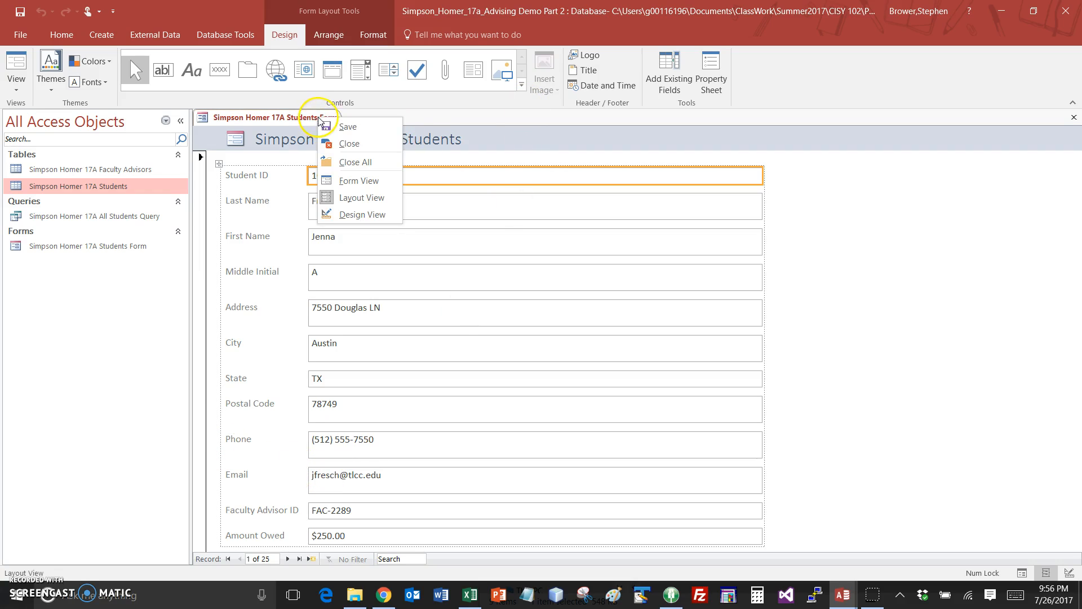
click(332, 141)
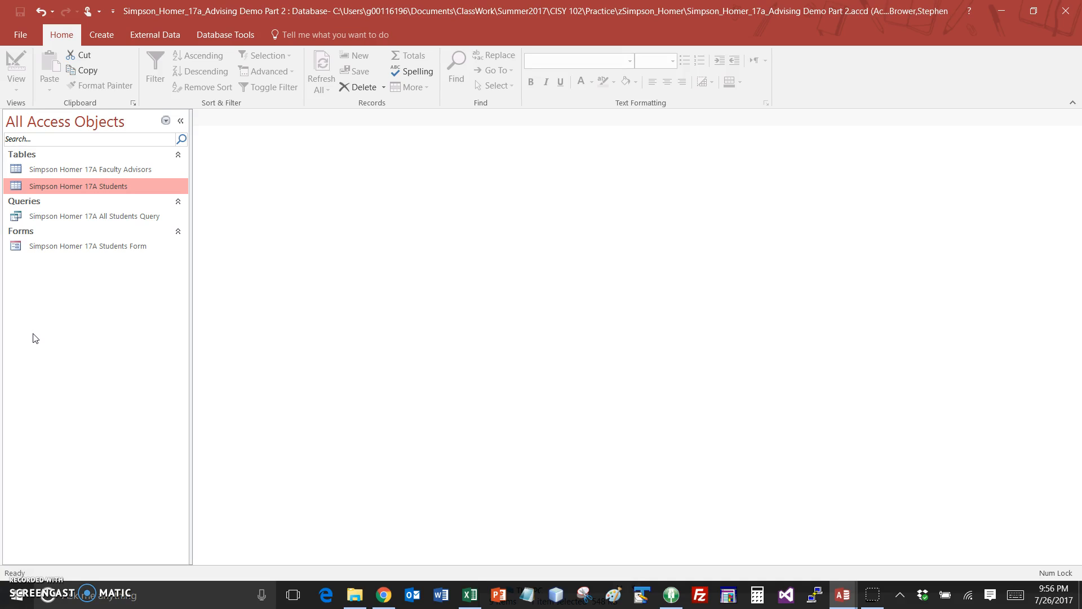
Try a basic automatic report on the 17A Faculty Advisors table, and close it without saving
click(106, 169)
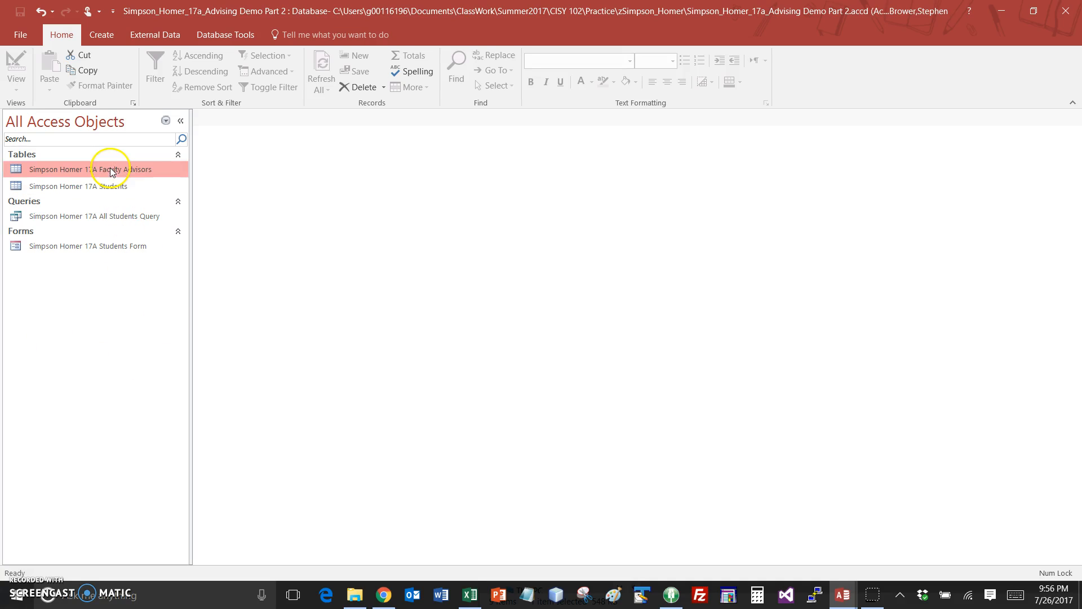
click(102, 36)
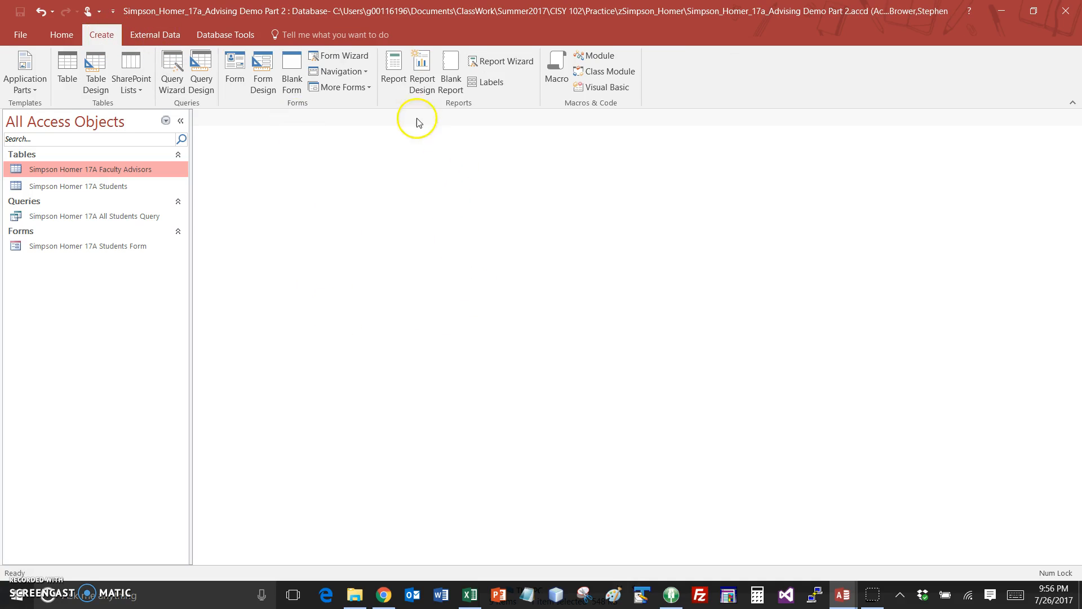
click(393, 67)
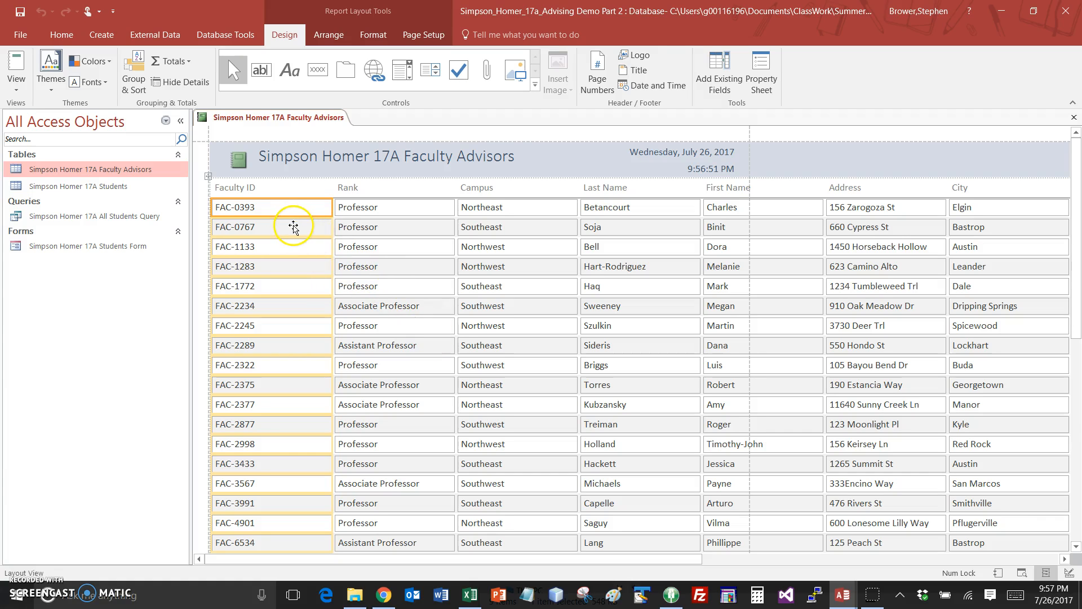
key(ctrl+w)
click(551, 335)
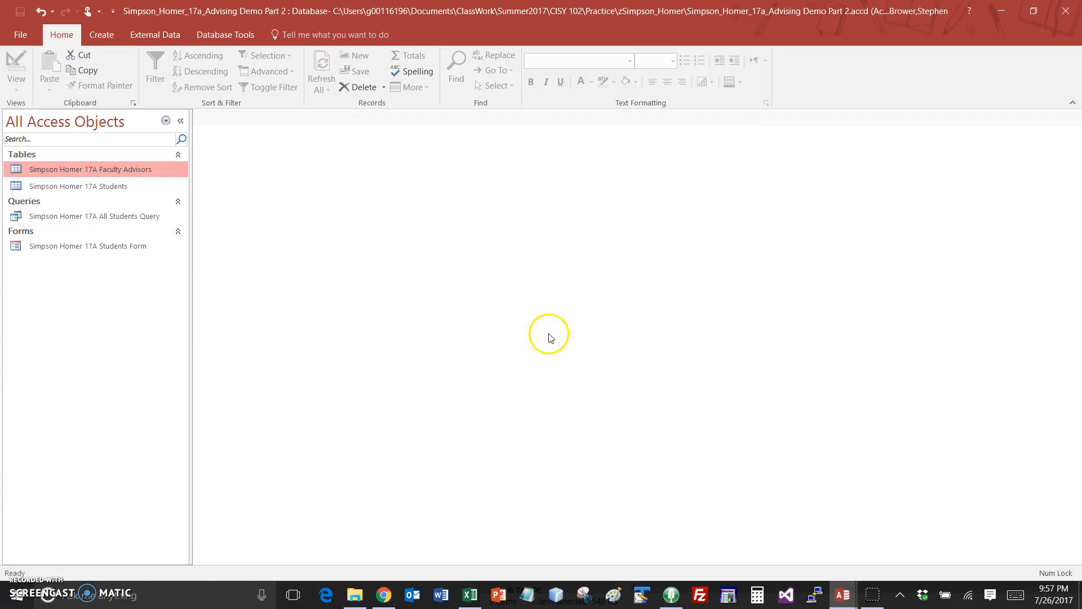
Start a Report Wizard report on the 17A Faculty Advisors table with the fields Campus, Last Name, First Name and Email
click(104, 35)
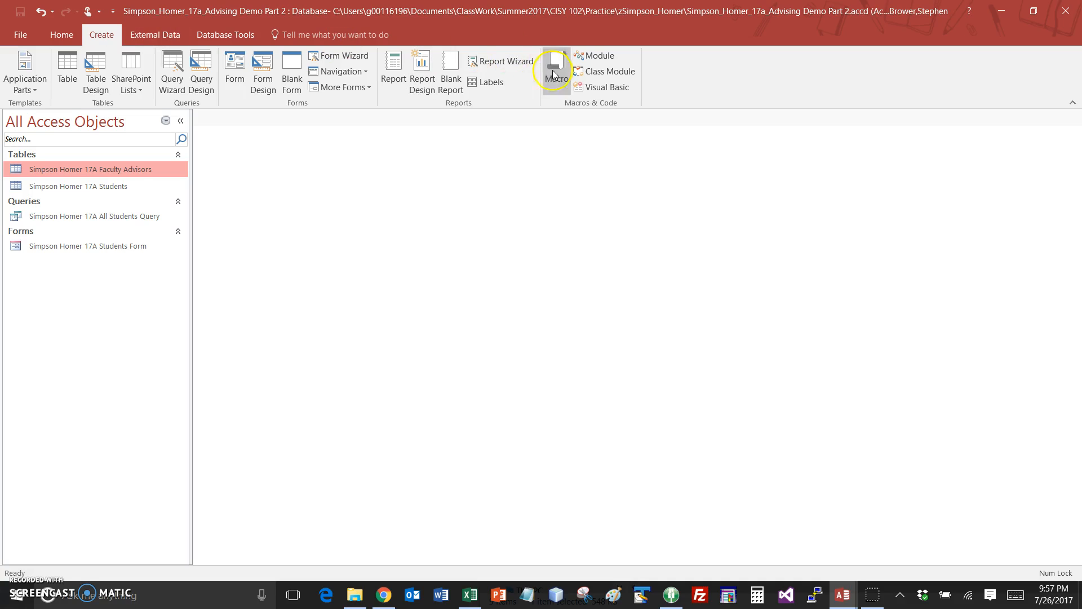
click(515, 65)
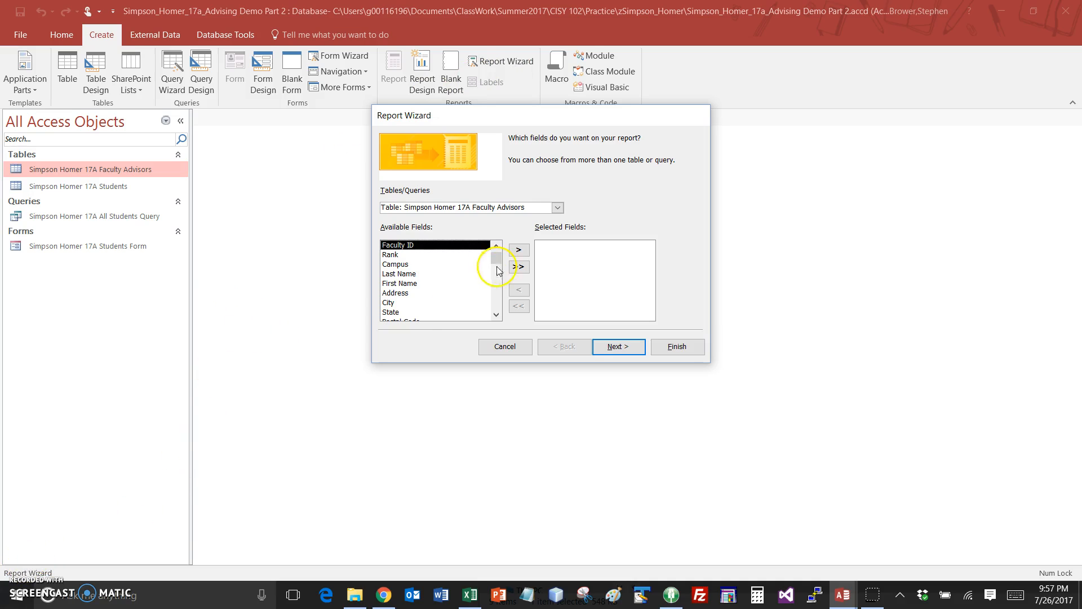
double_click(396, 263)
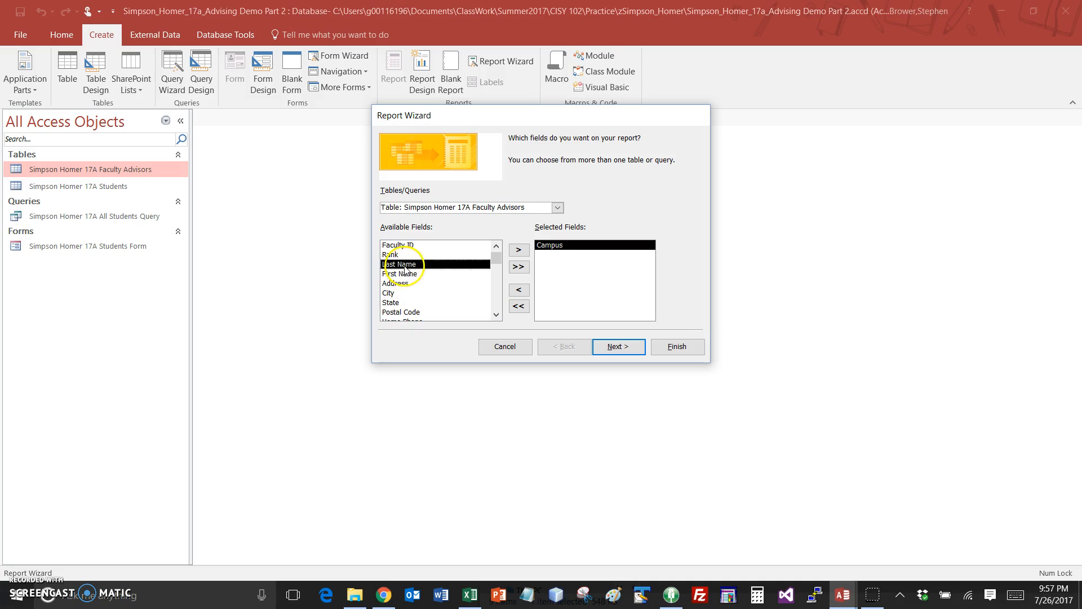
double_click(407, 265)
double_click(407, 265)
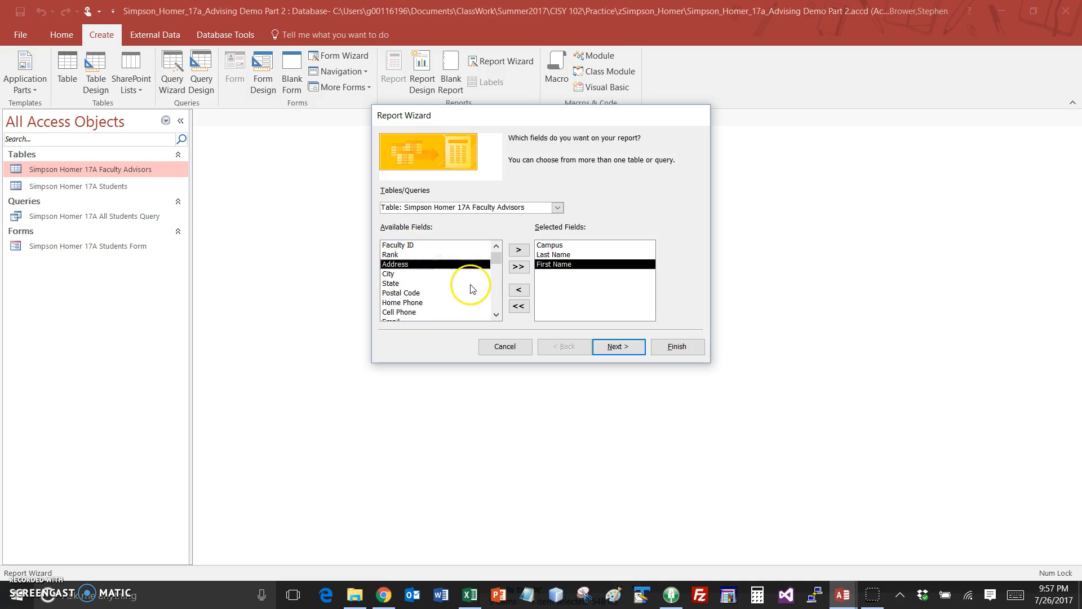
scroll(451, 287, down, 1)
double_click(393, 312)
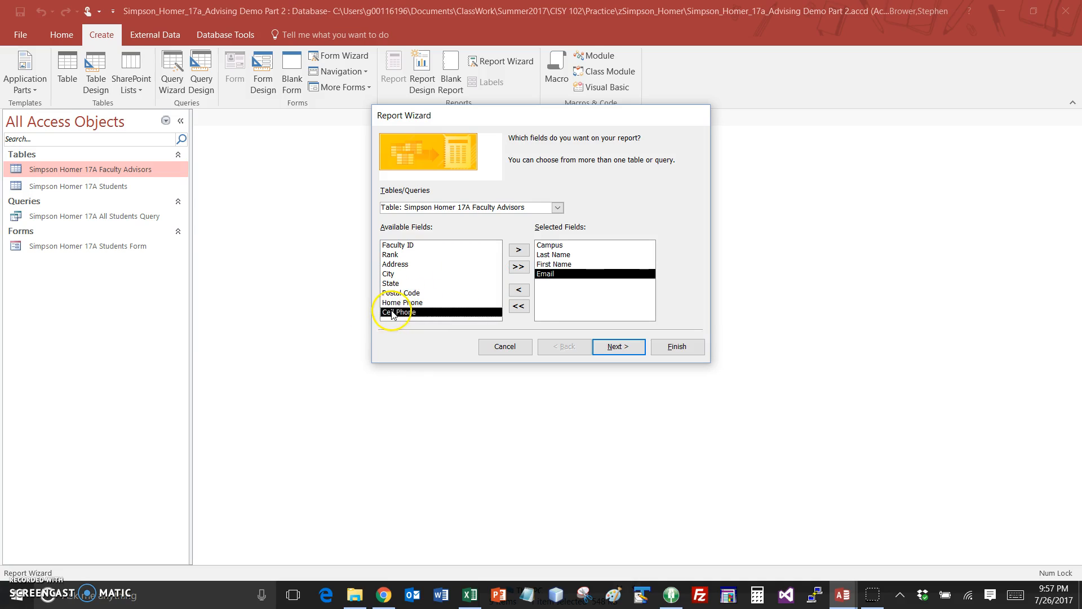
click(625, 348)
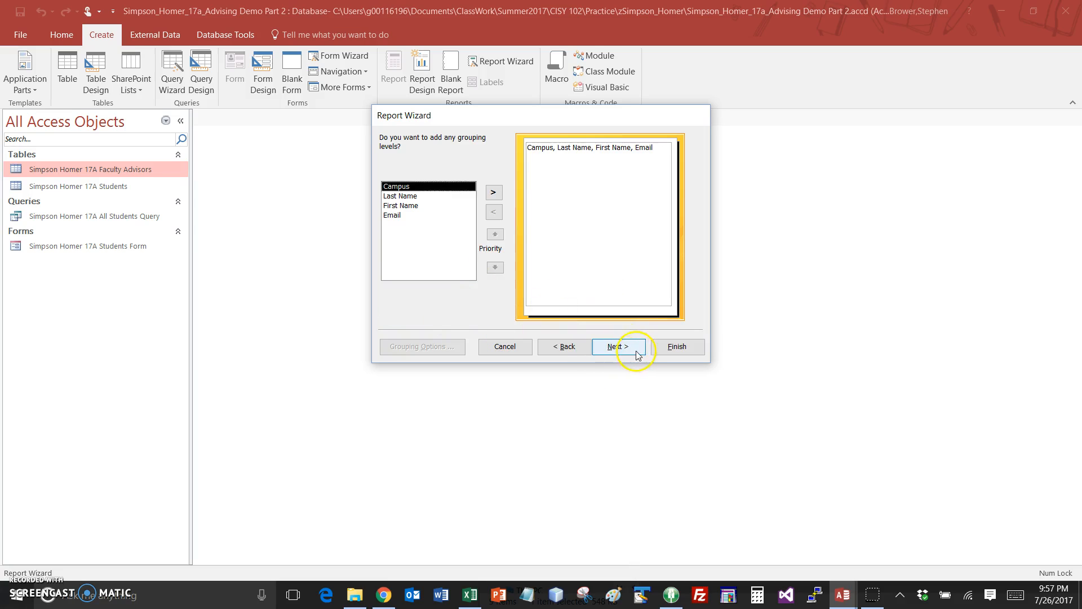
Leave the report without grouping levels, and sort its records by Last Name in ascending order
click(629, 353)
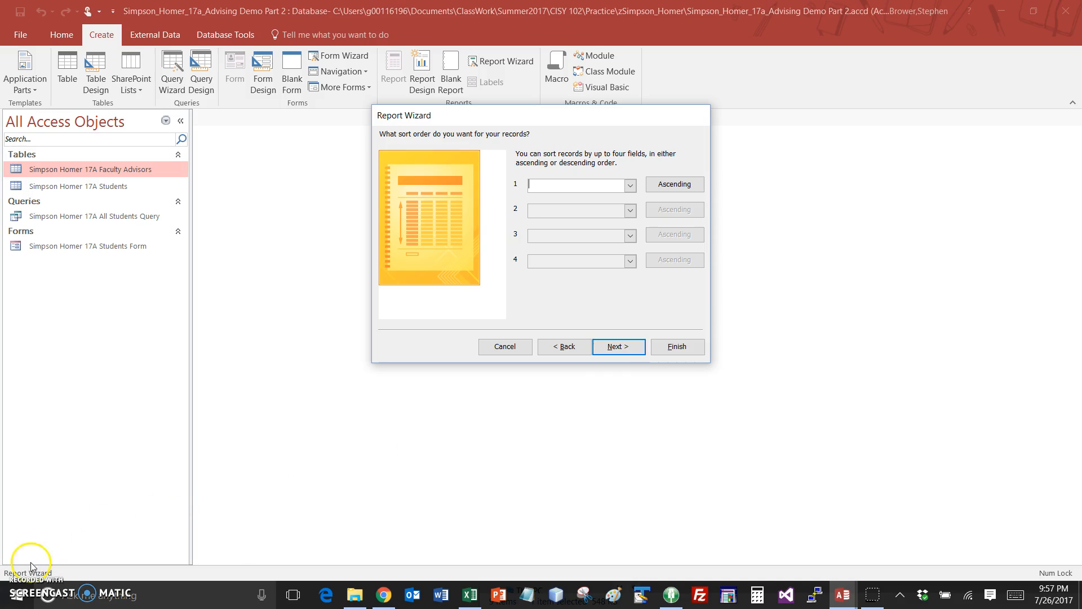
click(630, 185)
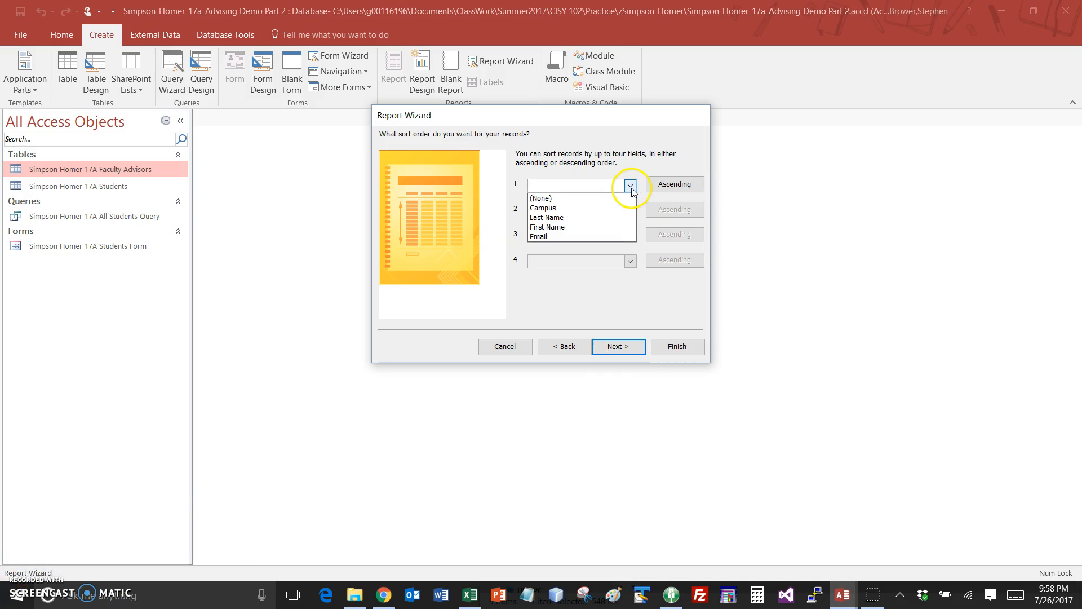
click(554, 220)
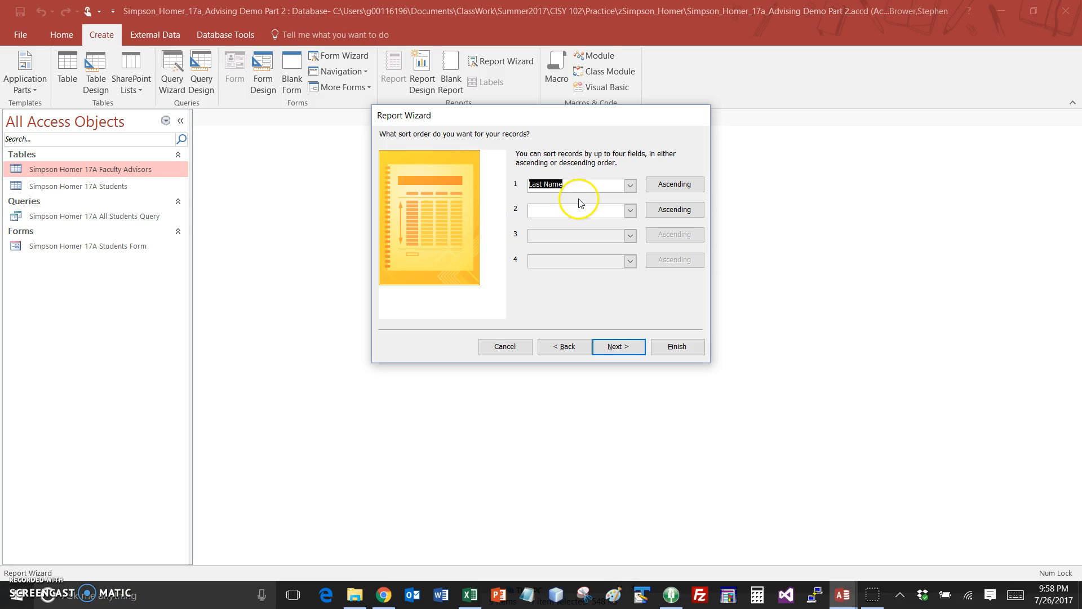
click(630, 347)
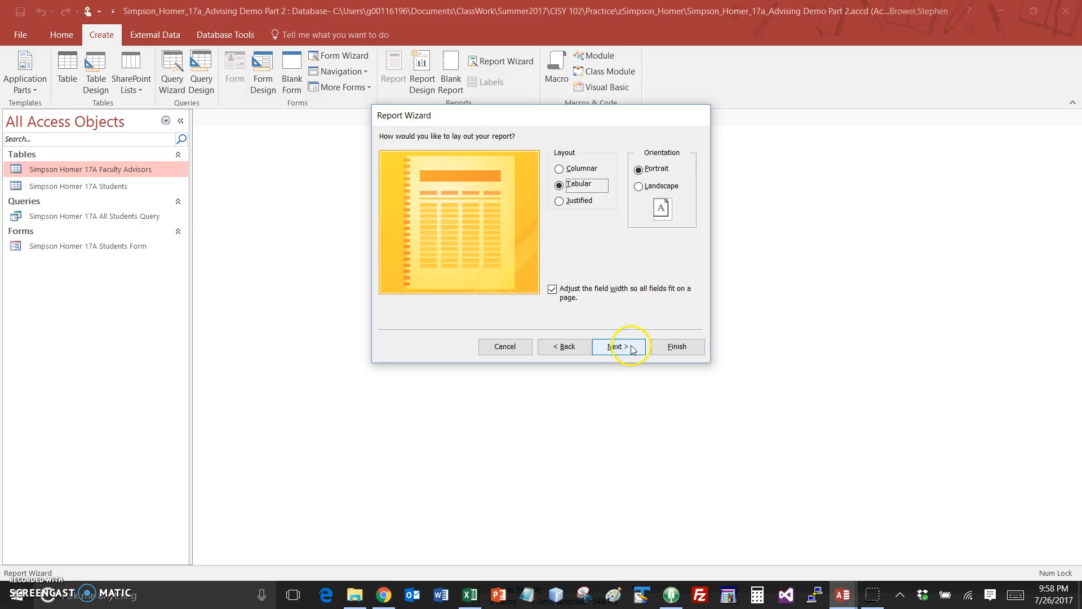
Keep the tabular portrait layout, and finish the report for preview with Report added to the end of its title
click(619, 351)
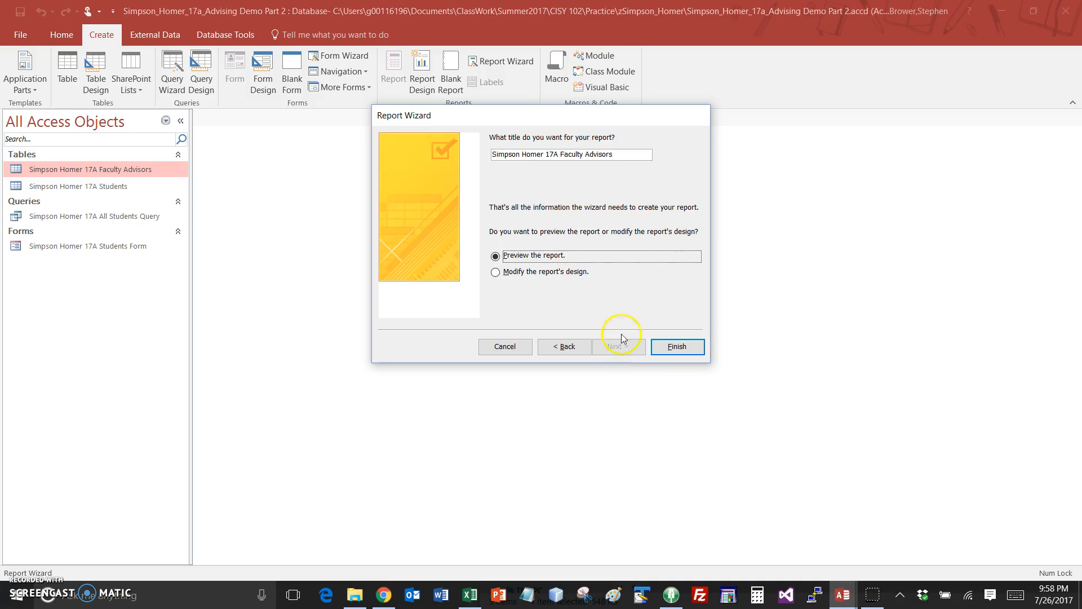
click(632, 156)
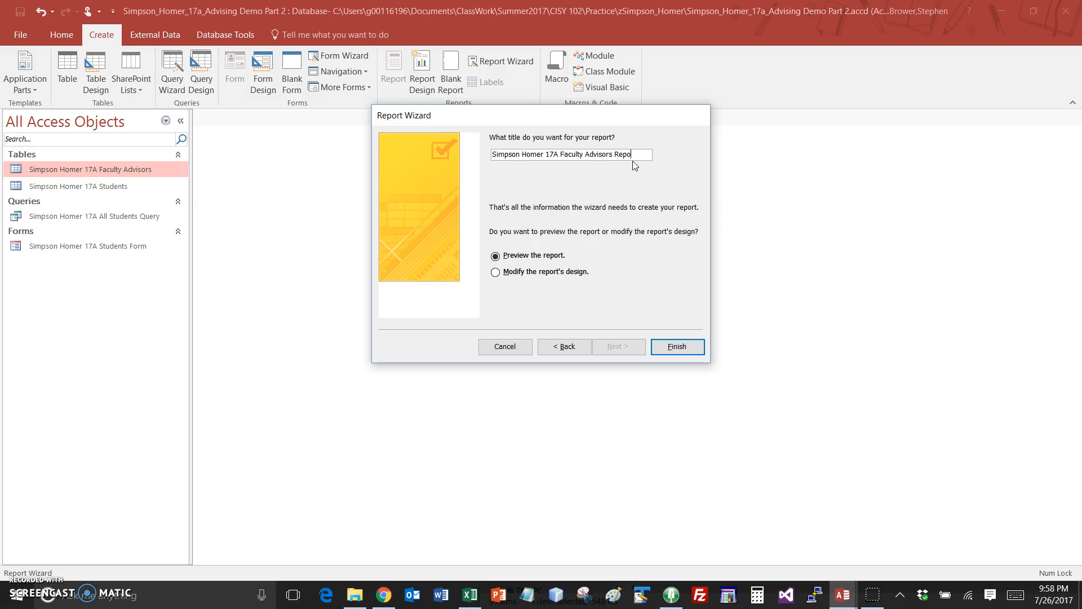
click(677, 346)
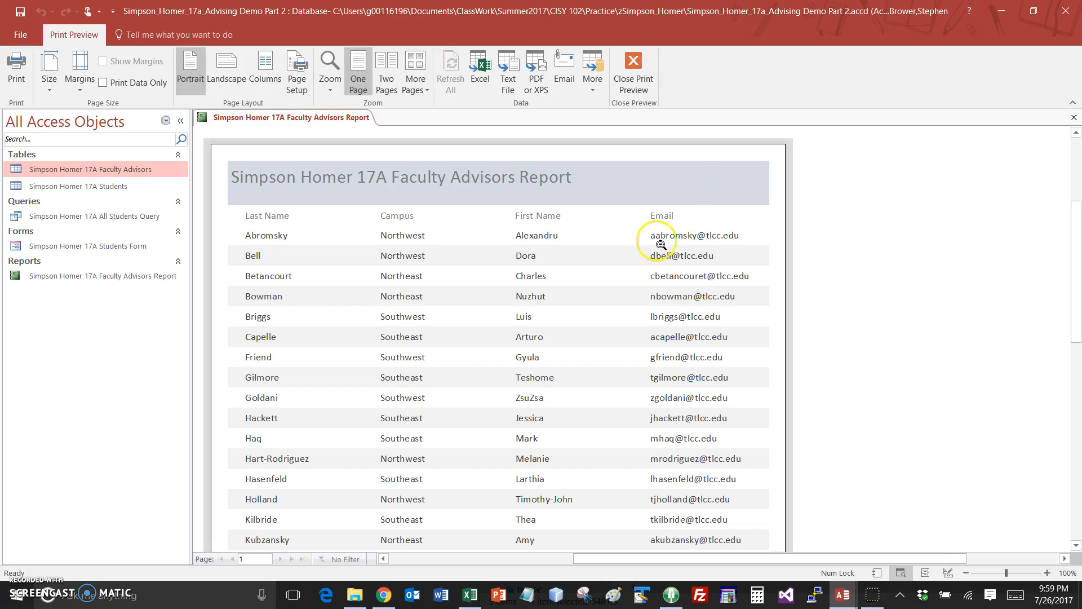
Close the print preview of the Faculty Advisors Report, switch it to Layout View, and save it
click(633, 70)
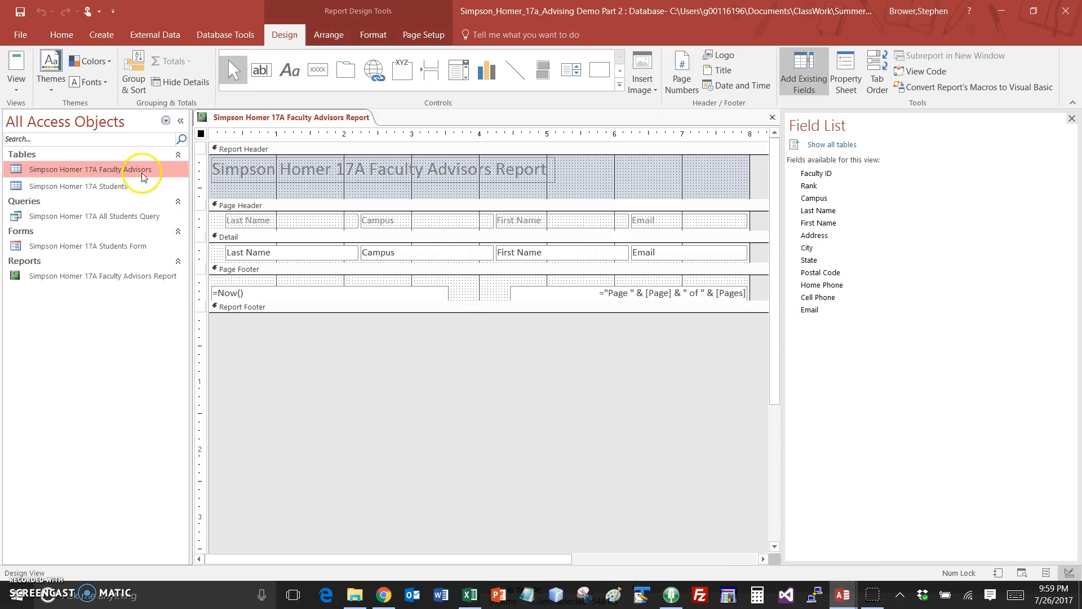
click(16, 91)
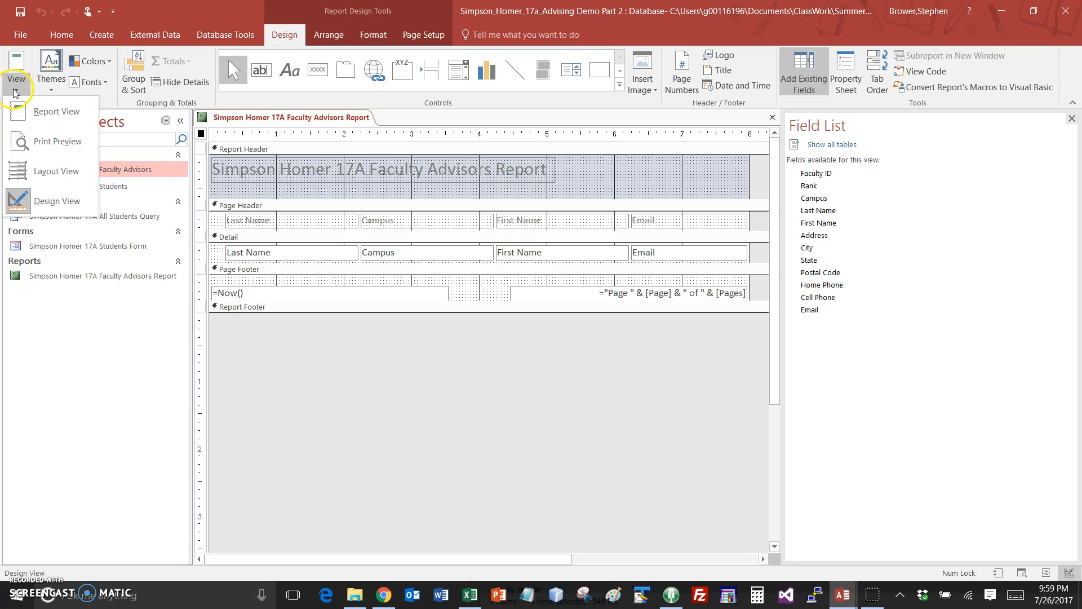
click(34, 171)
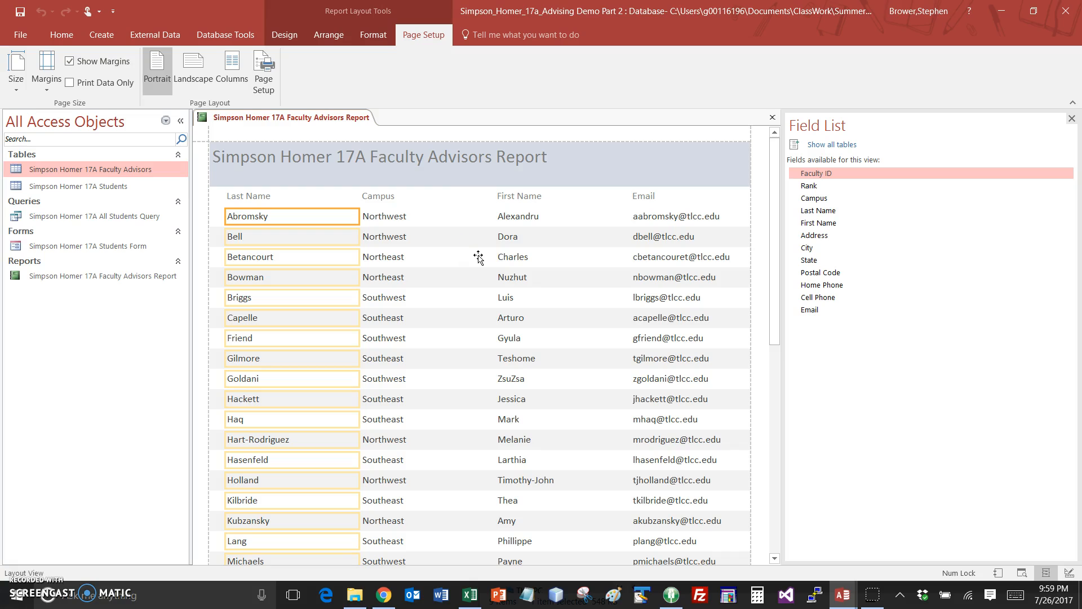
click(20, 12)
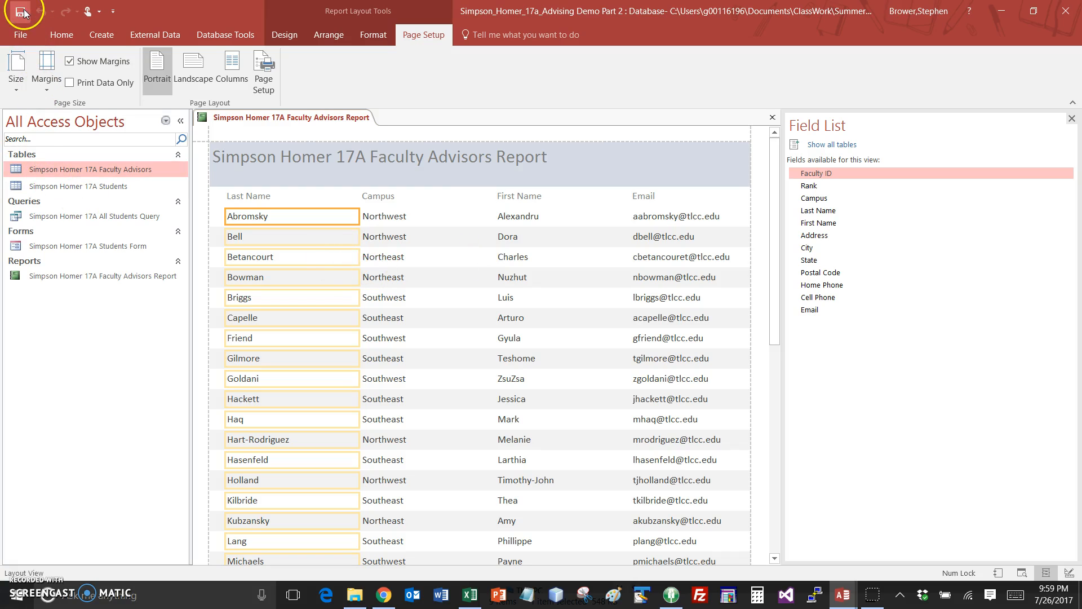
Close the saved Faculty Advisors Report
right_click(292, 125)
click(354, 149)
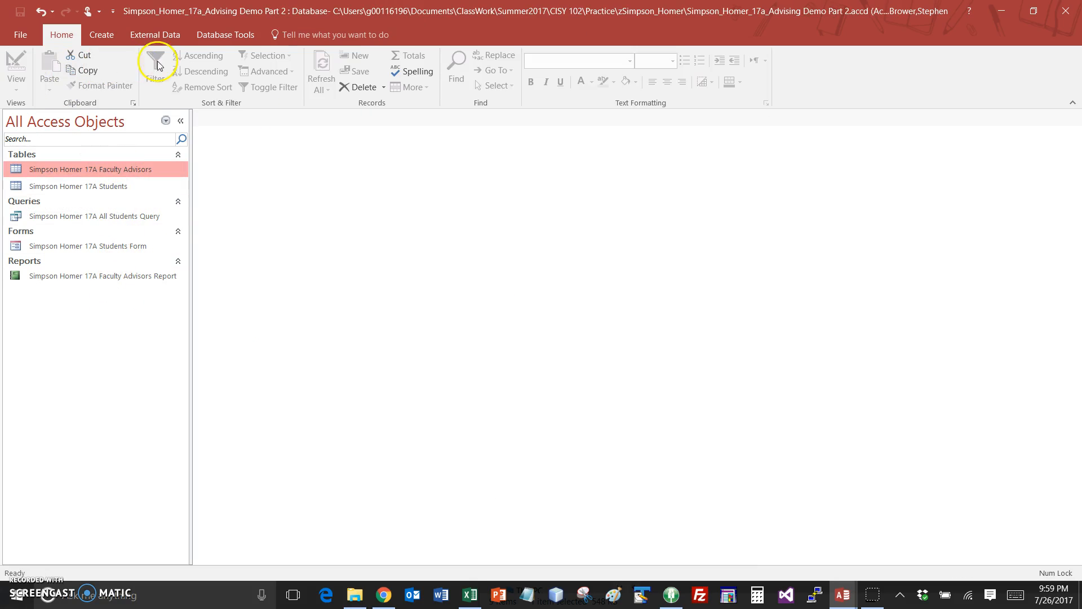
click(103, 35)
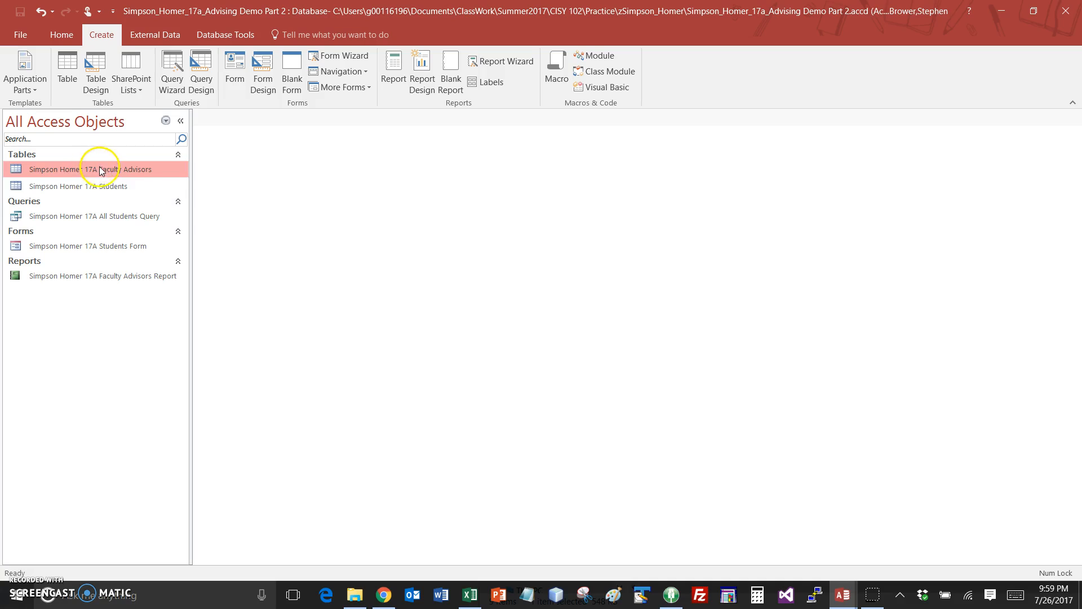
click(503, 60)
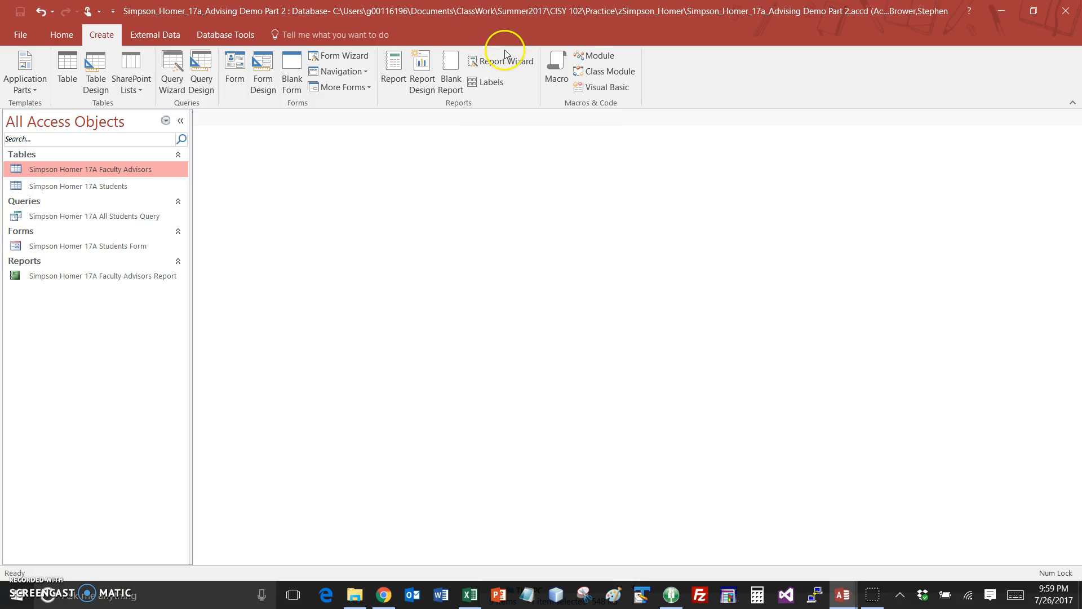
Switch to File Explorer and check the file size of the 17a_Advising Demo Part 2.accdb database
click(355, 594)
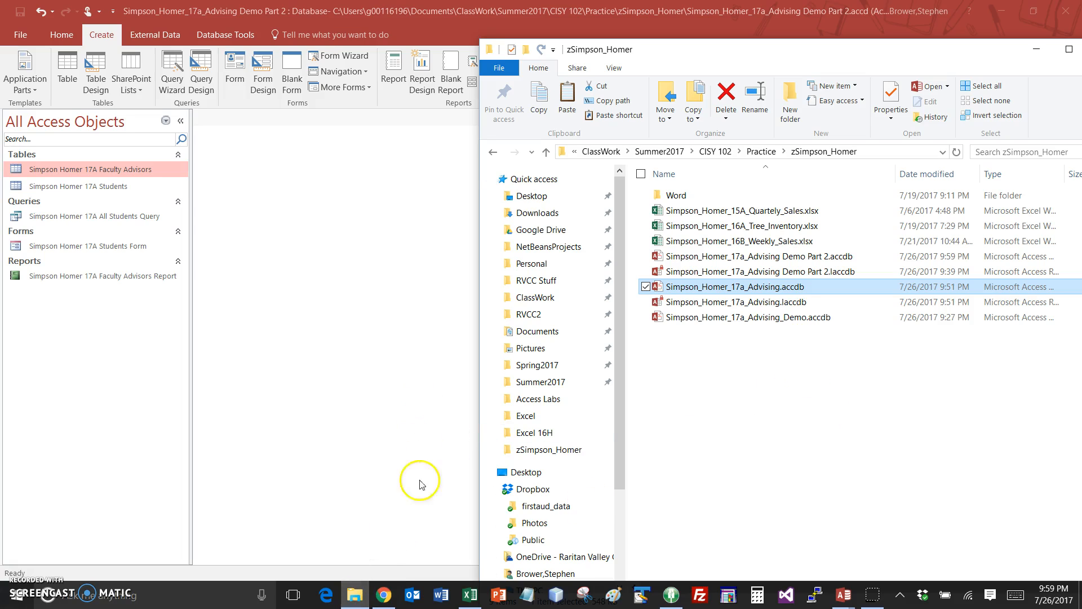
click(16, 564)
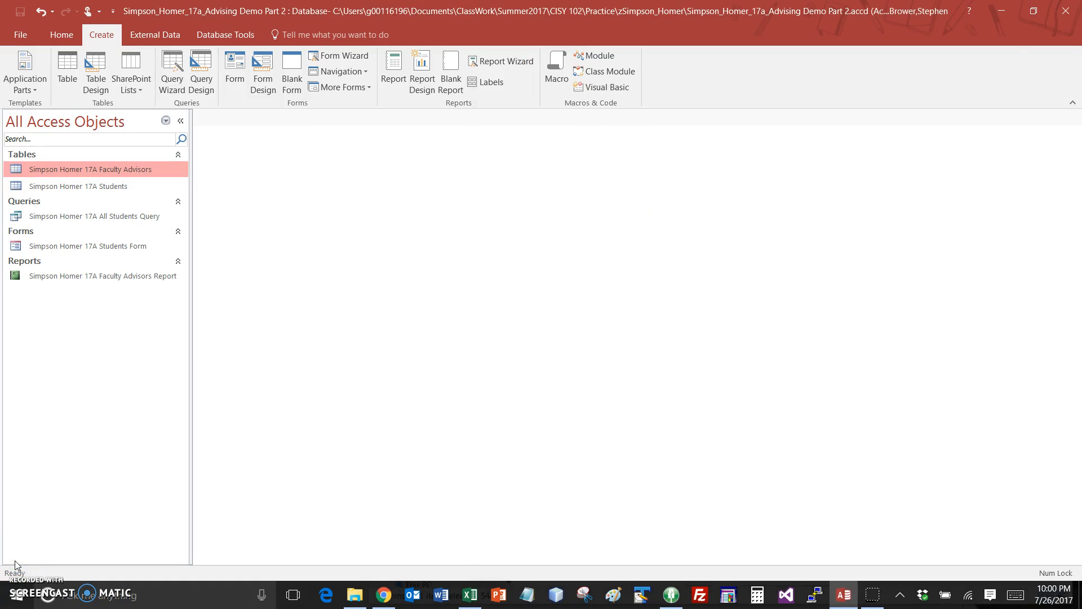
key(alt+Tab)
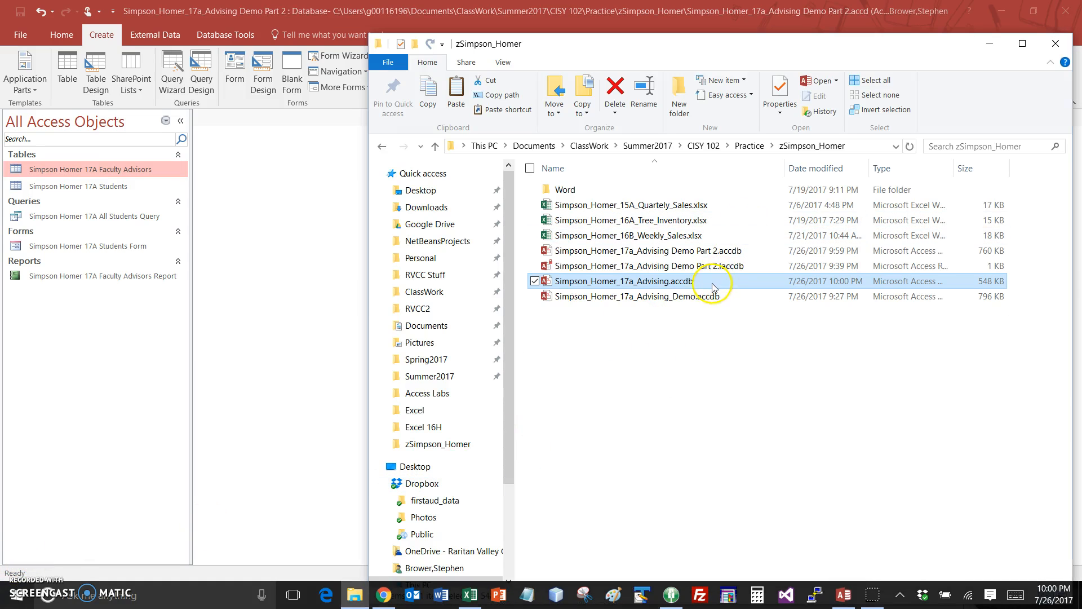
click(698, 255)
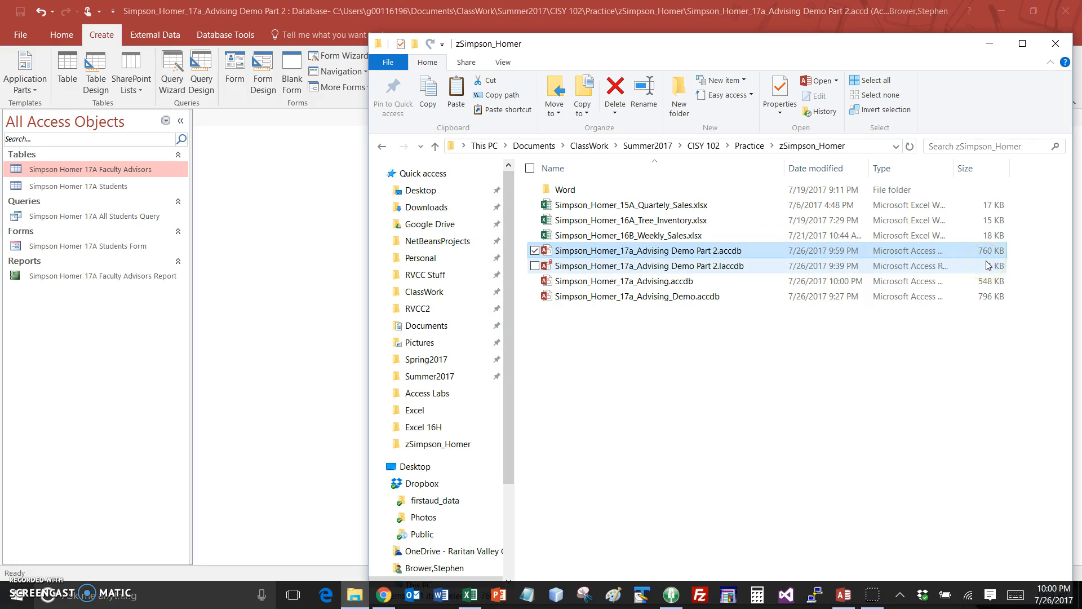
click(1007, 254)
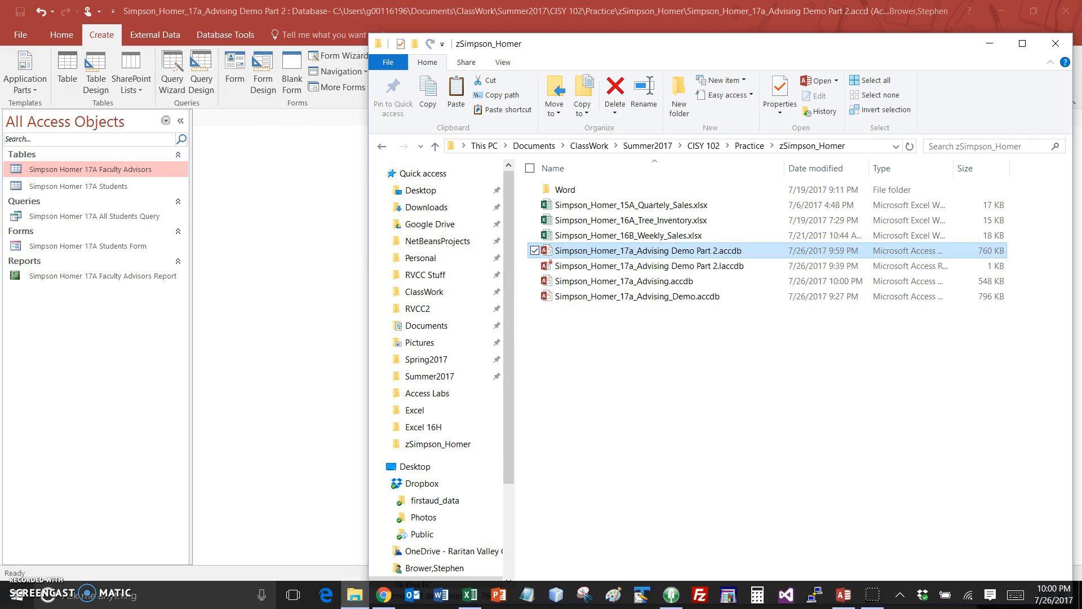
Return to Access, compact and repair the advising database, and check its file size again in File Explorer
click(248, 34)
click(225, 35)
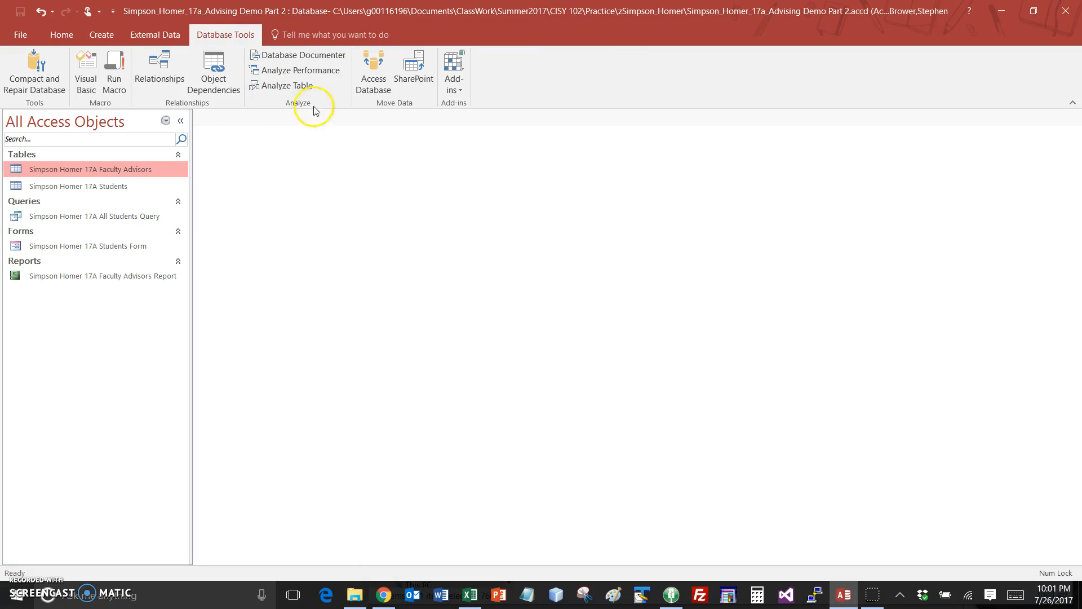
click(35, 74)
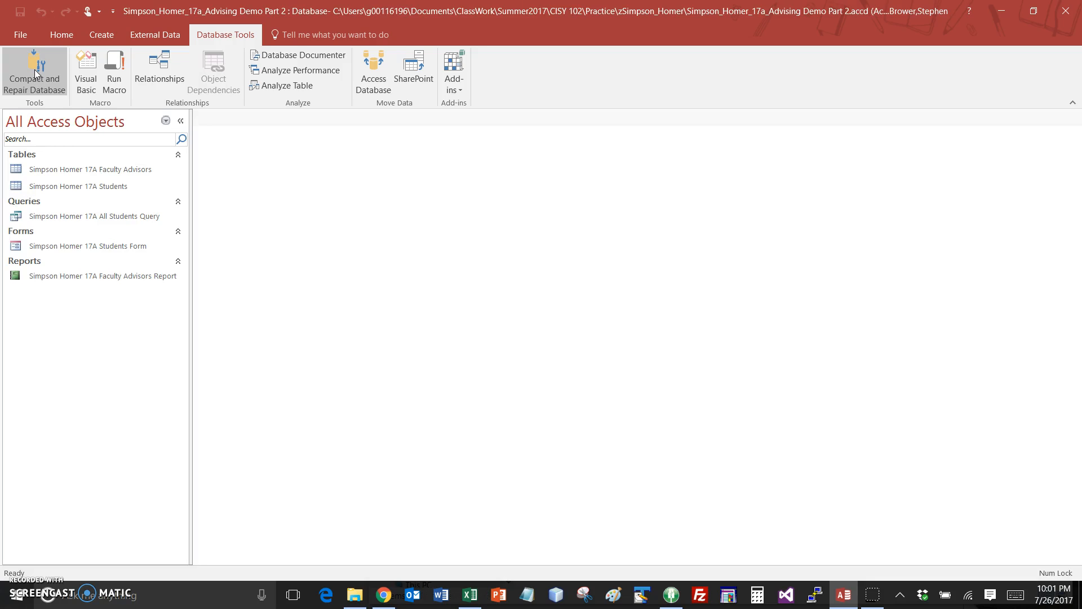
key(alt+Tab)
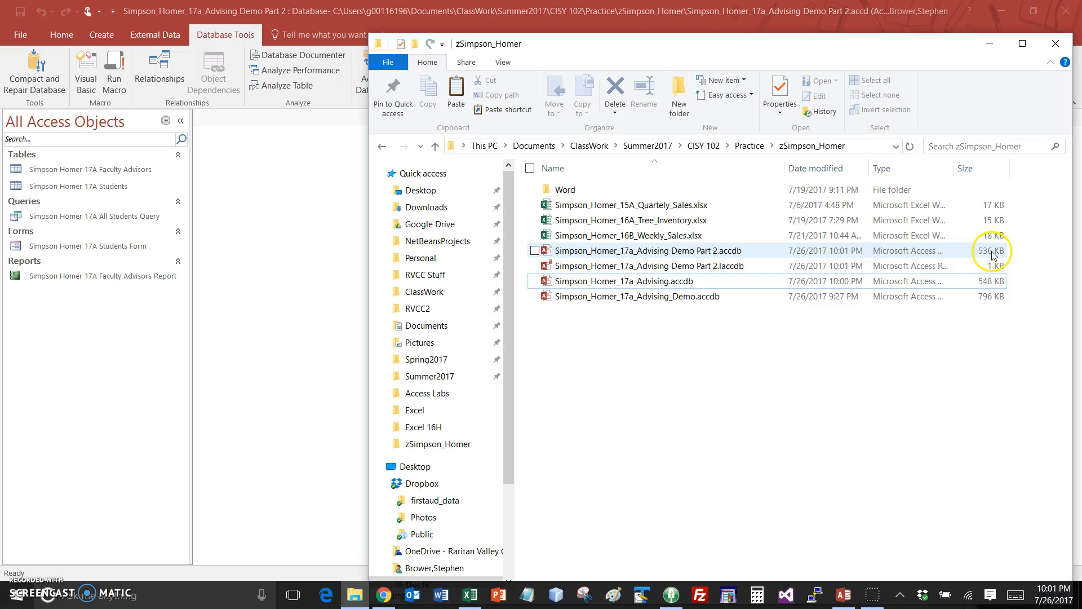
click(747, 254)
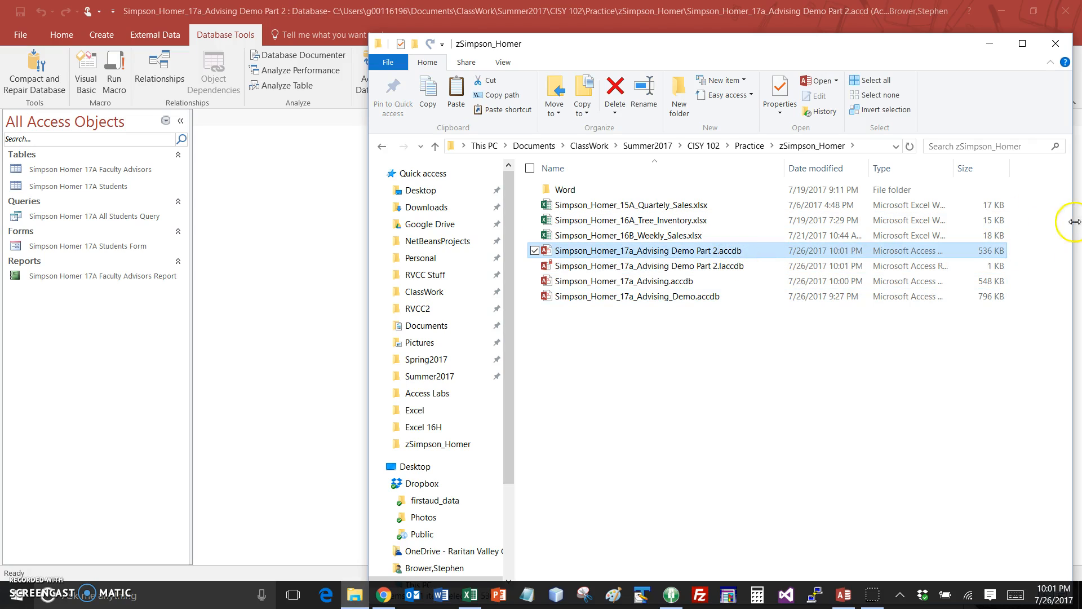